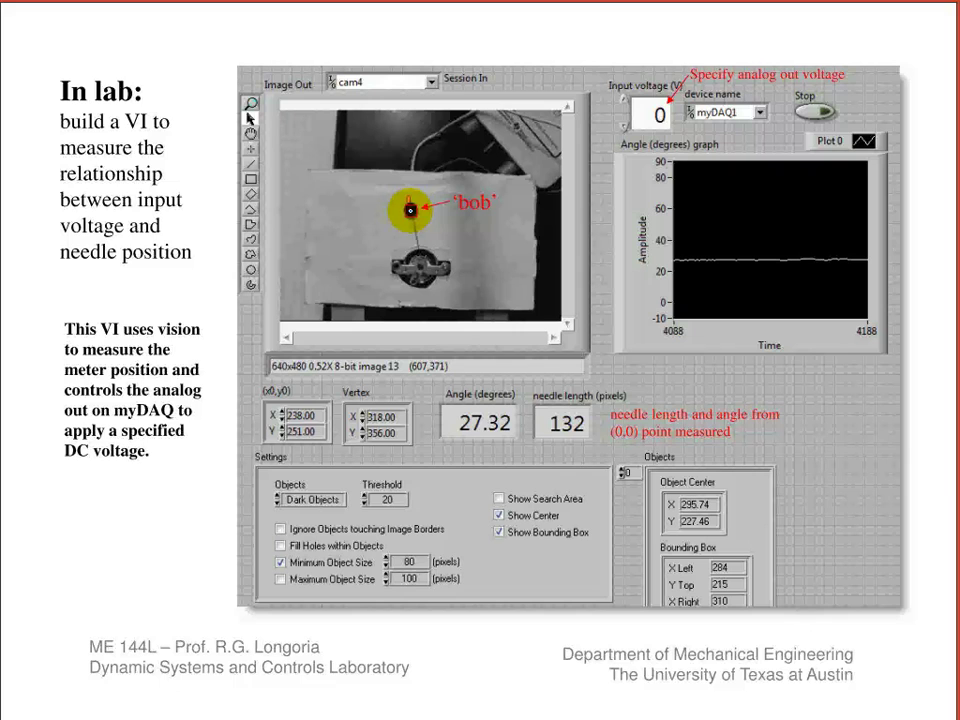
# Switch to LabVIEW's Vision Lab - Setup and Calibration.vi front panel and examine its camera image.
pyautogui.moveTo(150, 712)
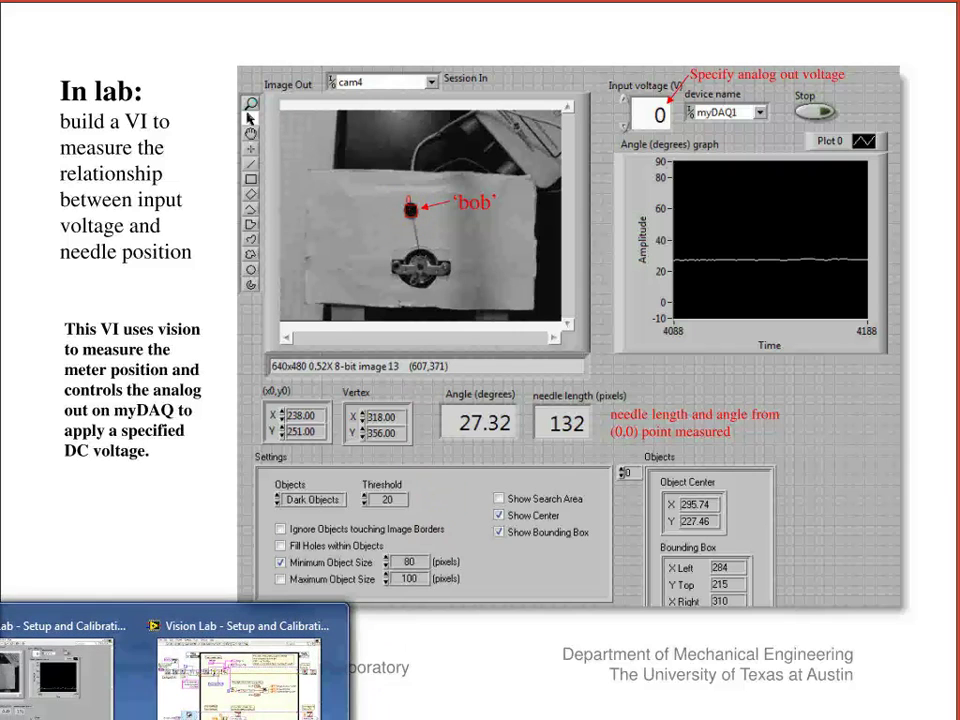
pyautogui.click(154, 686)
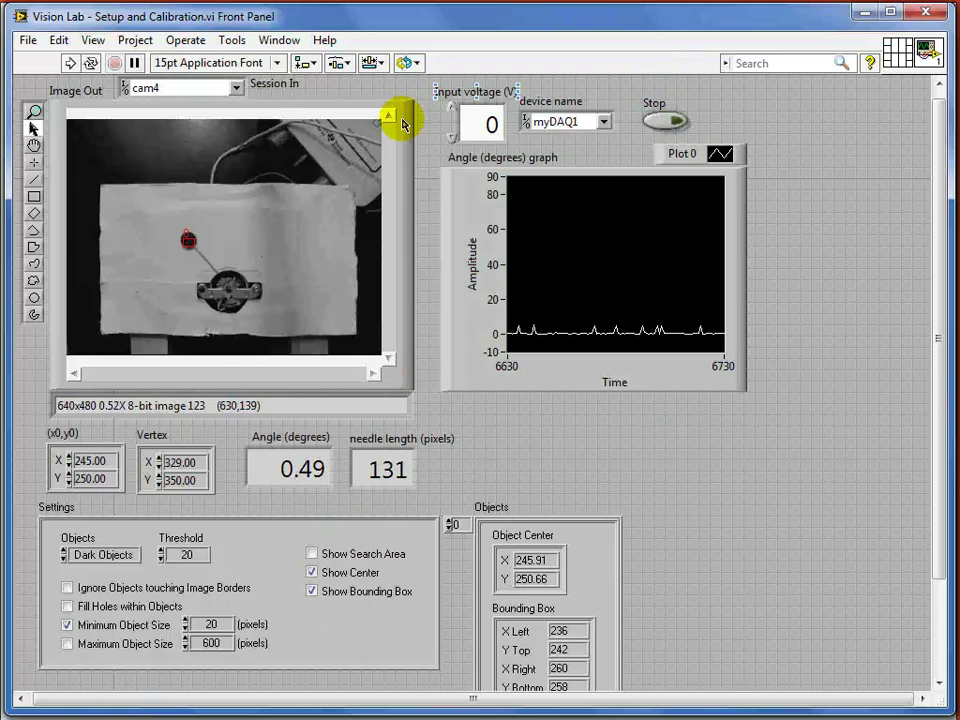
pyautogui.click(211, 151)
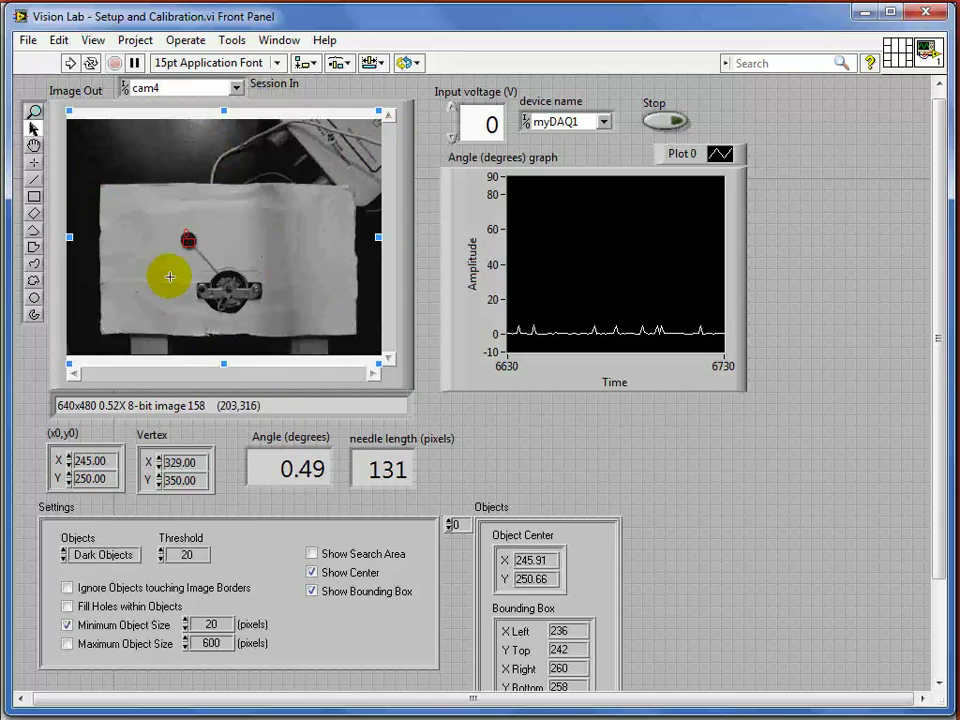
pyautogui.click(165, 667)
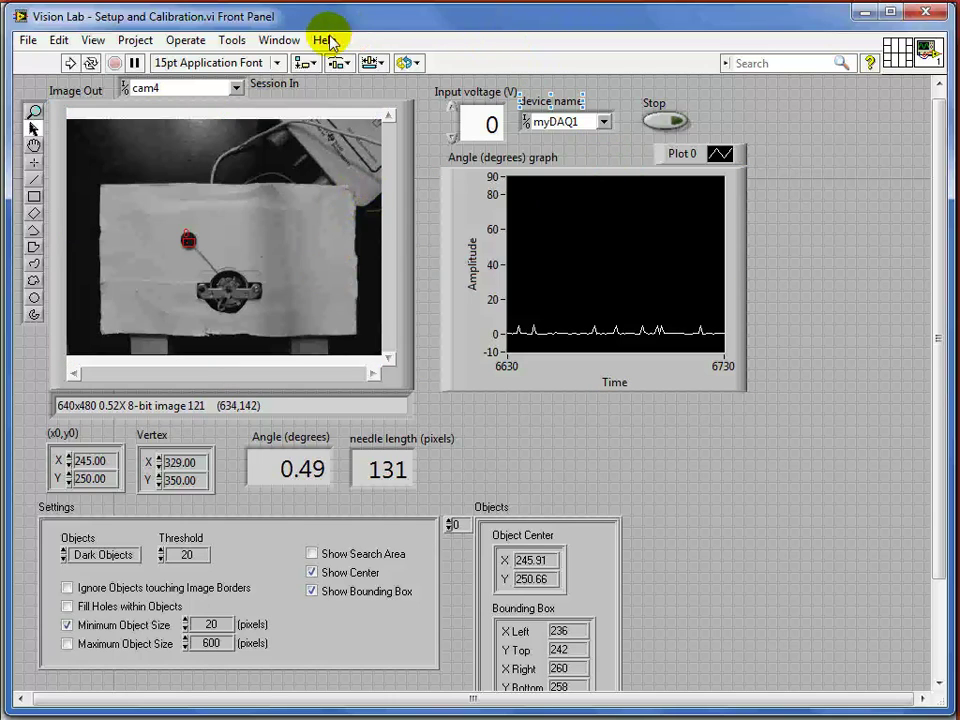
pyautogui.click(290, 40)
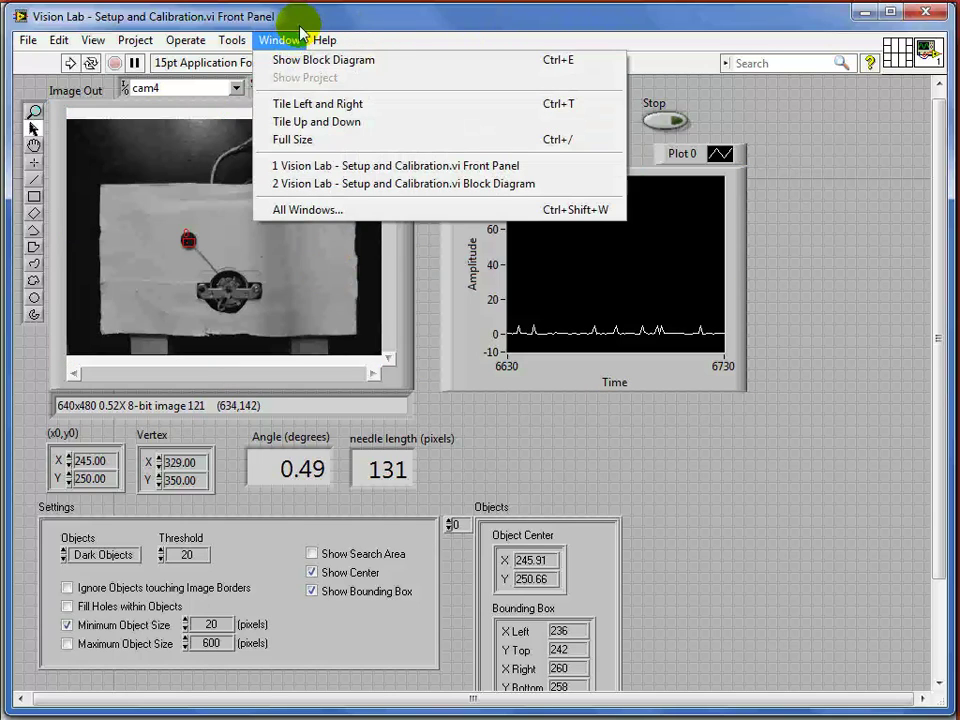
pyautogui.click(300, 28)
pyautogui.click(278, 84)
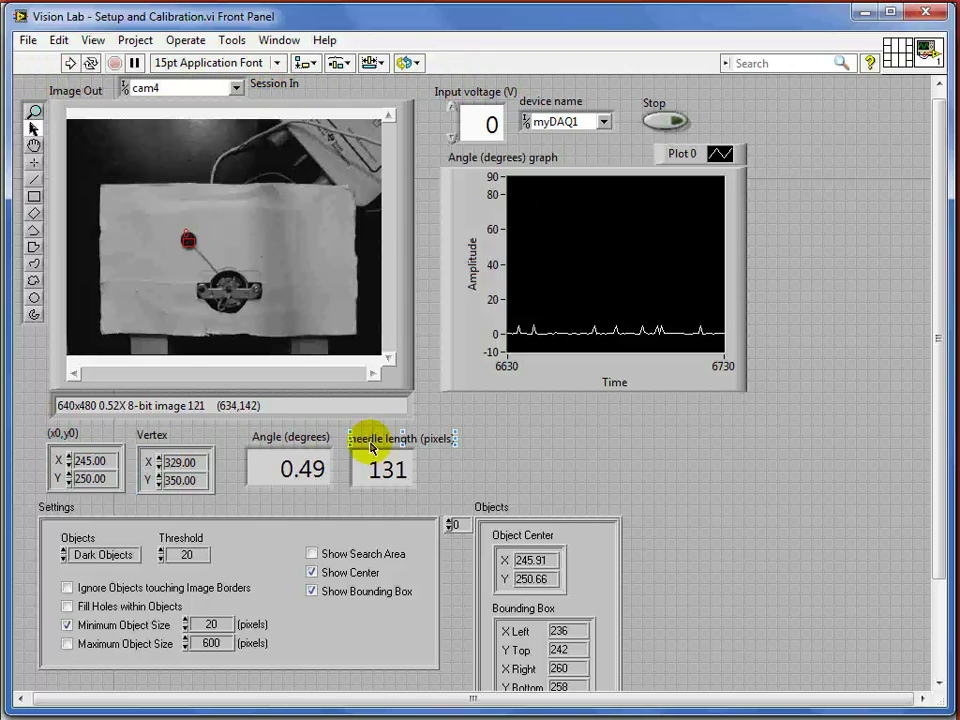
# Examine the needle bob in the camera image, the angle and needle length indicators, the (x0,y0) values and the Settings cluster.
pyautogui.click(410, 352)
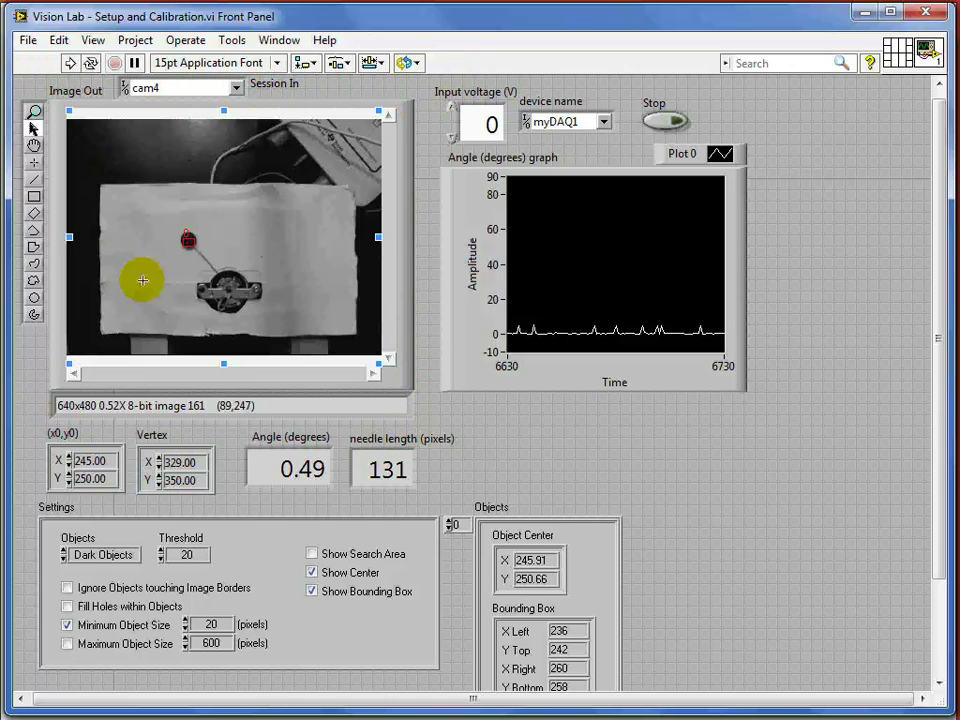
pyautogui.click(192, 239)
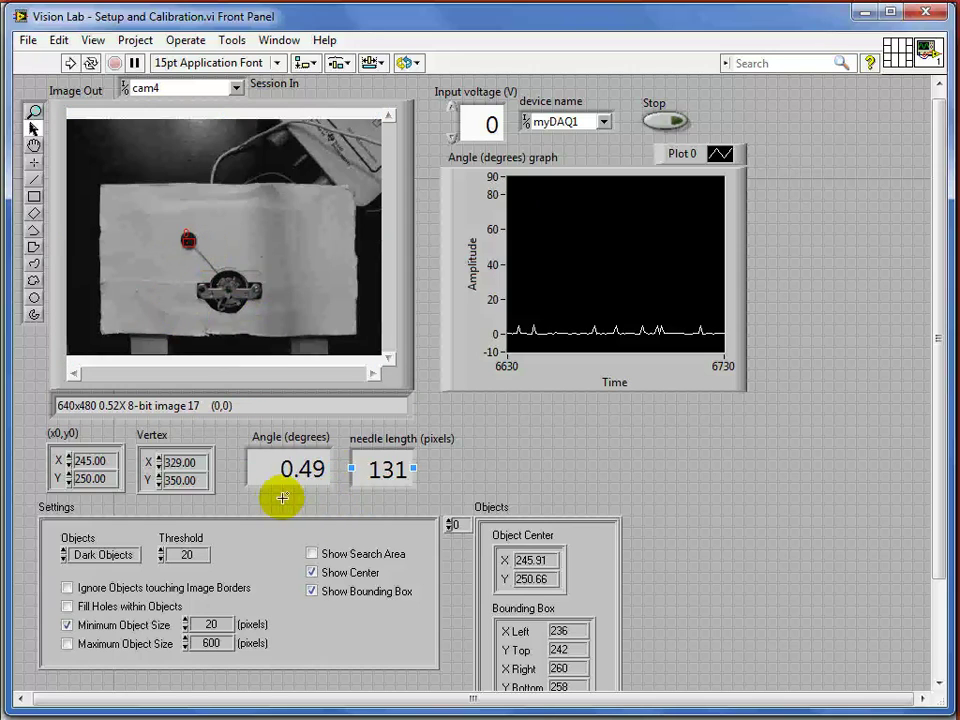
pyautogui.click(72, 536)
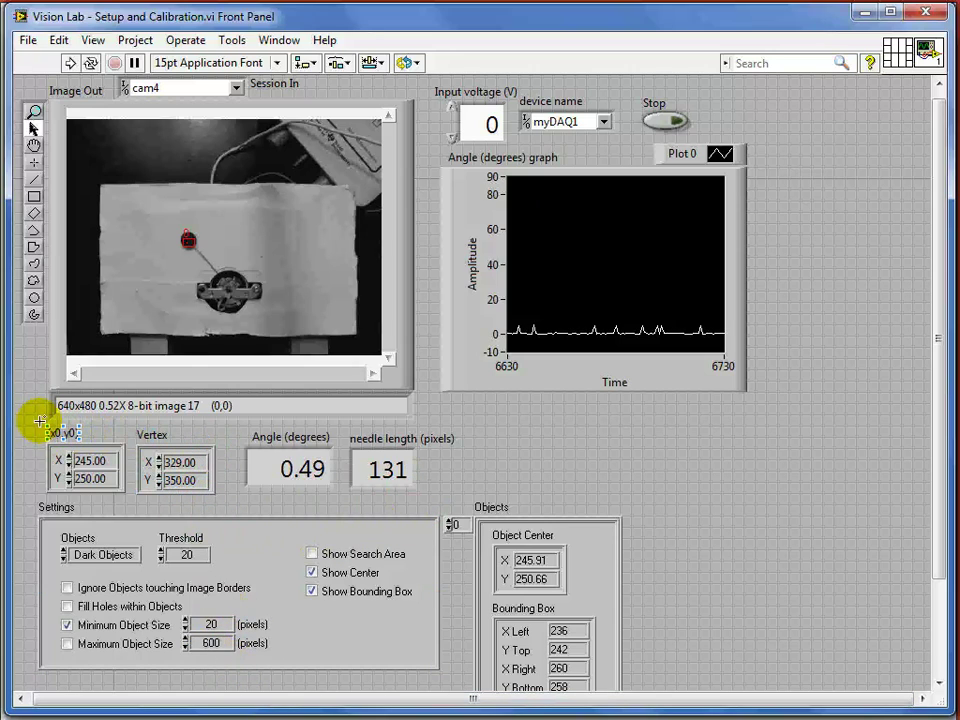
pyautogui.click(62, 507)
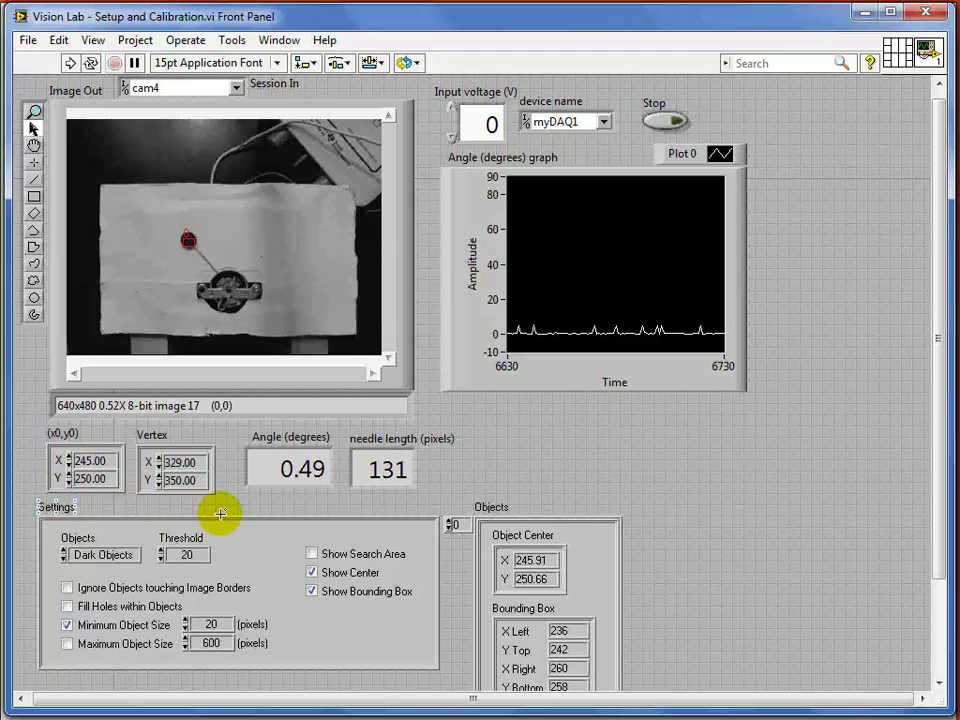
pyautogui.click(86, 440)
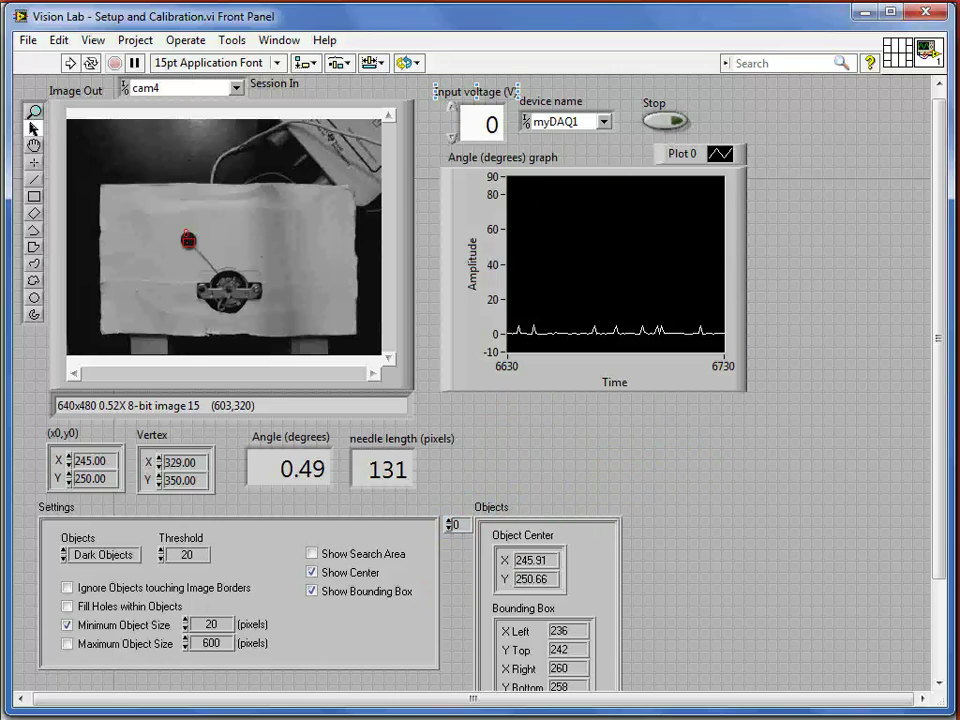
# Show the VI's block diagram and turn on Context Help, placing the help window over the diagram.
pyautogui.click(288, 40)
pyautogui.click(292, 60)
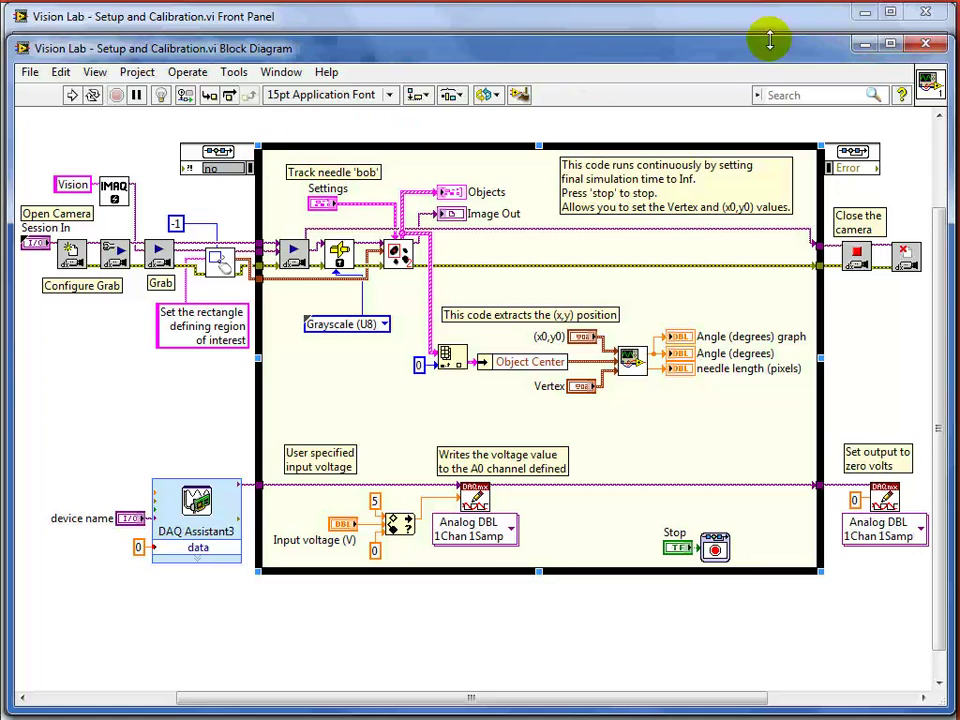
pyautogui.click(326, 72)
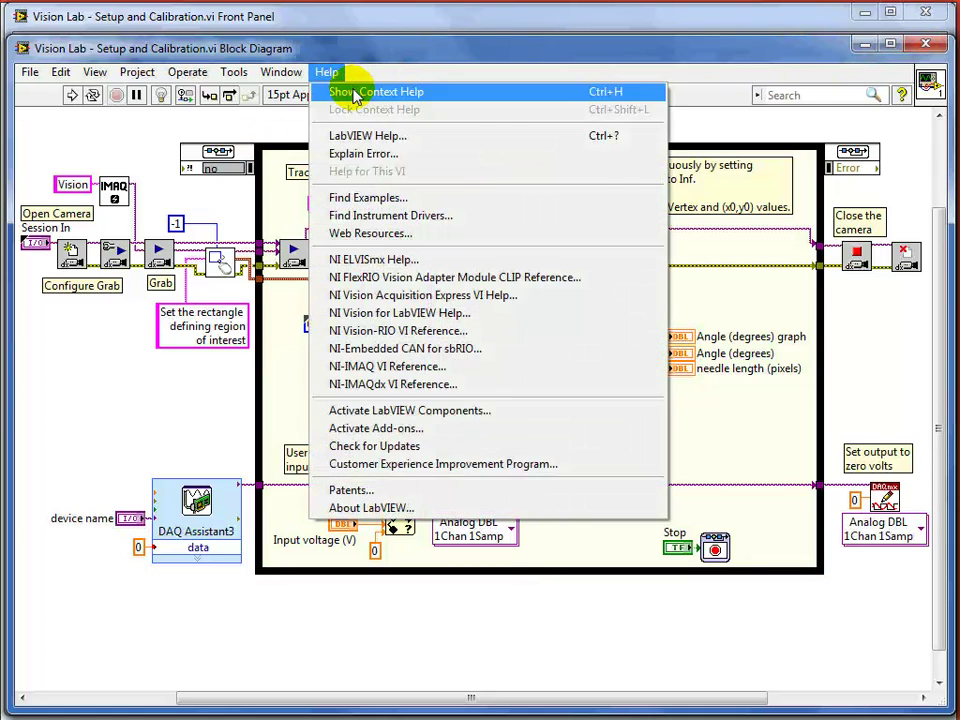
pyautogui.click(343, 90)
pyautogui.moveTo(735, 71); pyautogui.dragTo(567, 78)
# Read the Context Help for the Control & Simulation Loop and move the help window clear of the diagram.
pyautogui.moveTo(451, 153)
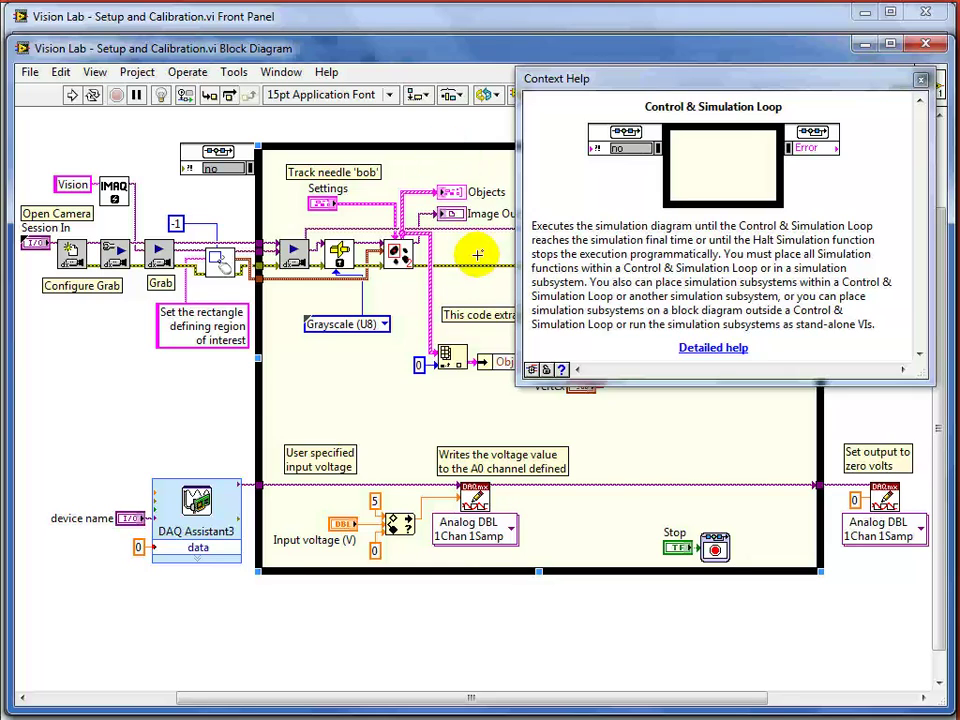
pyautogui.click(715, 548)
pyautogui.click(320, 459)
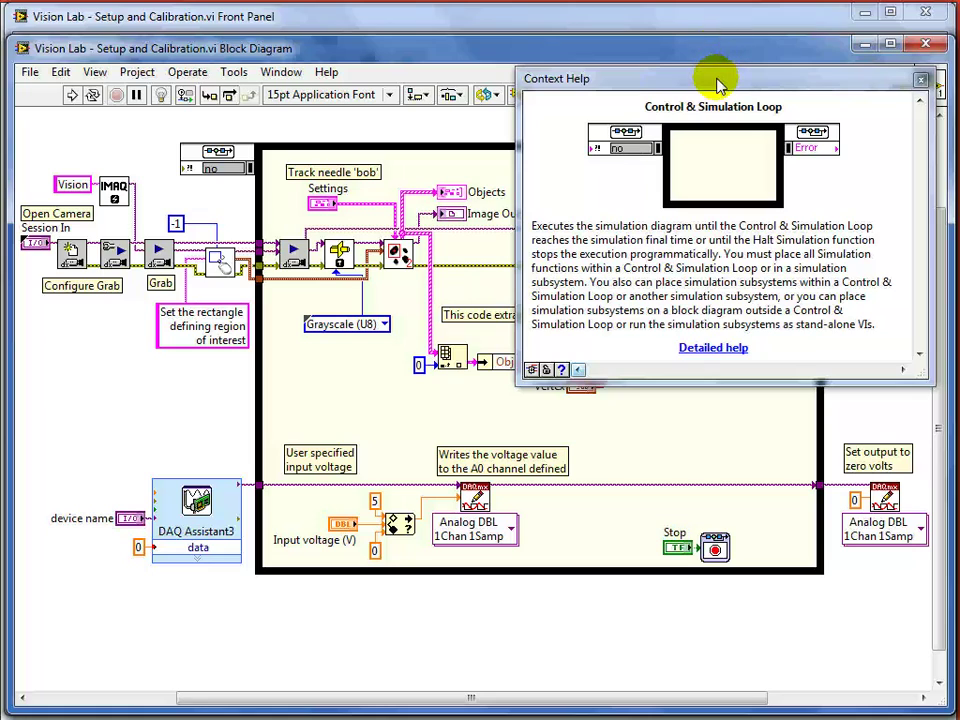
pyautogui.moveTo(718, 84); pyautogui.dragTo(958, 76)
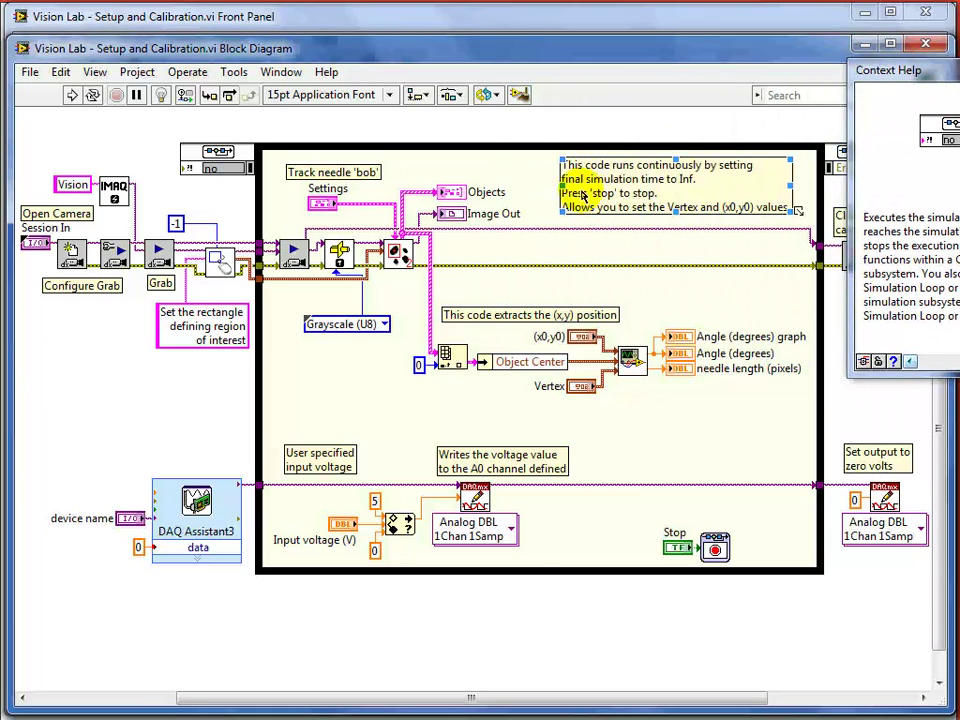
# Examine the simulation loop's border, its Settings and comment labels, and the DAQmx Write function that outputs the voltage.
pyautogui.click(400, 150)
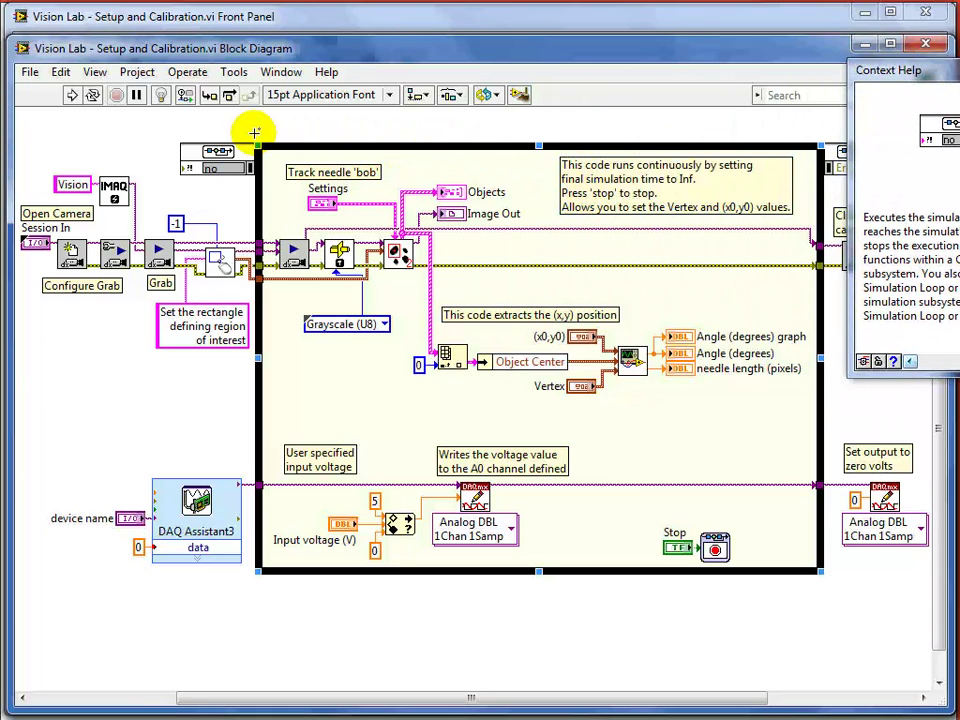
pyautogui.click(328, 188)
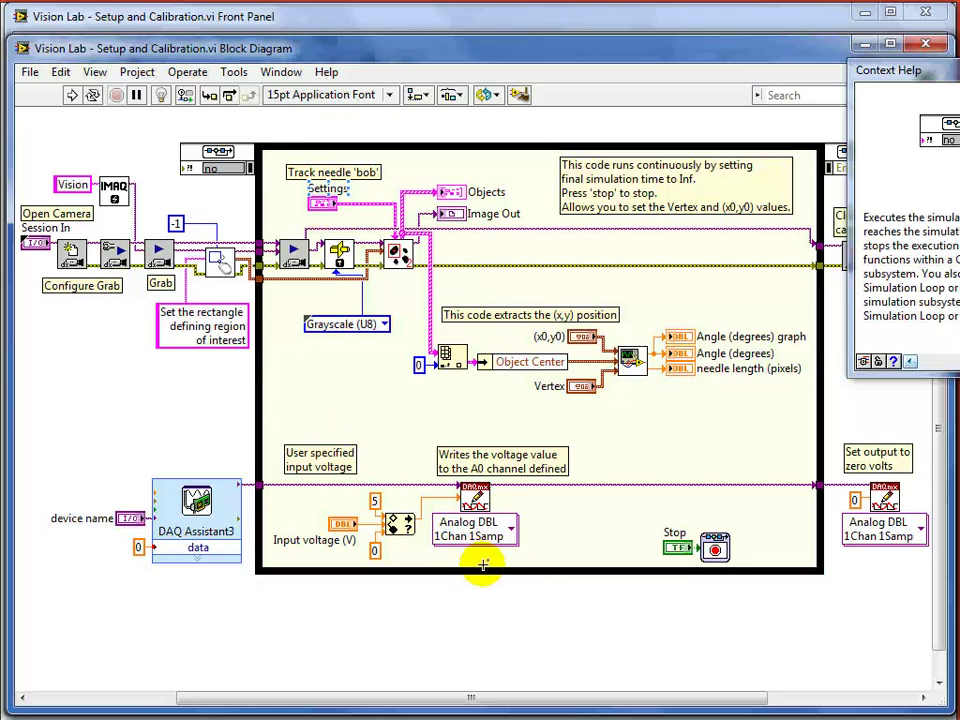
pyautogui.click(578, 182)
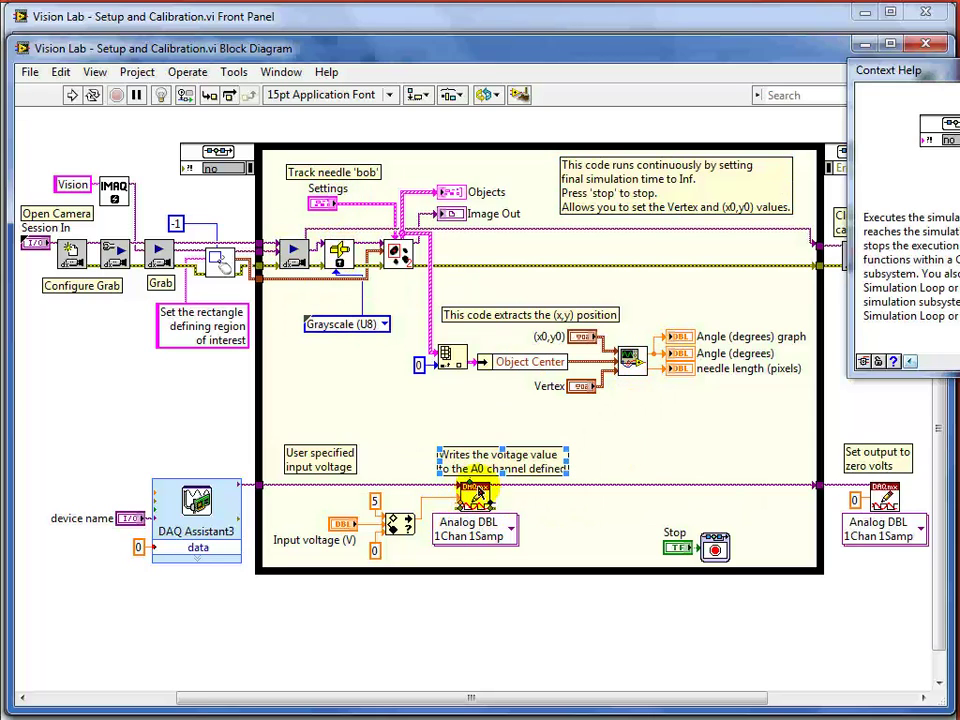
pyautogui.moveTo(476, 503)
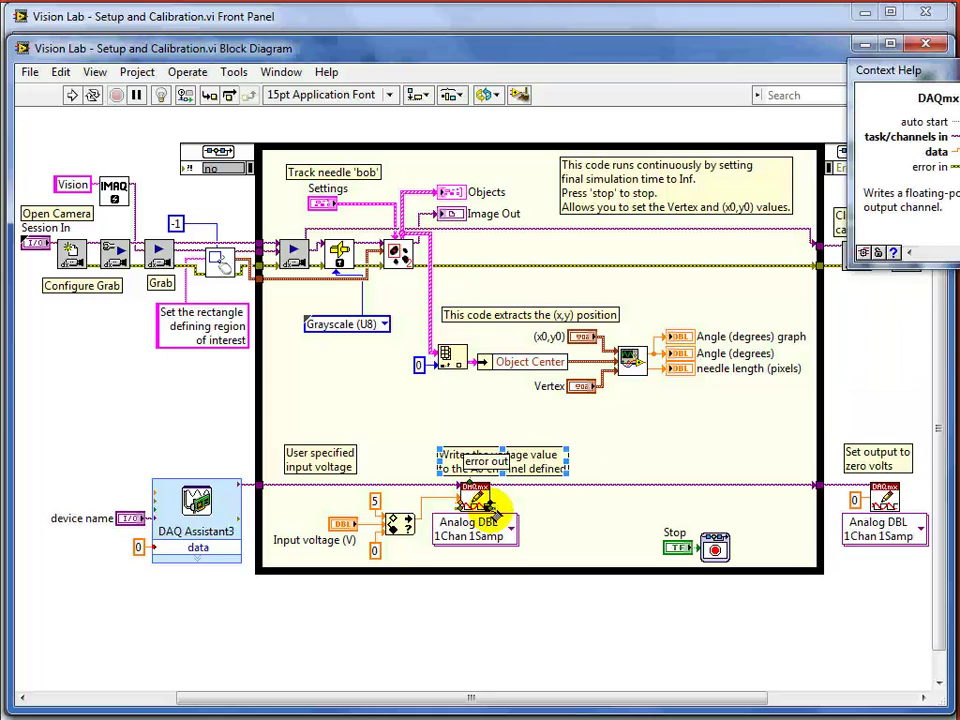
pyautogui.click(551, 317)
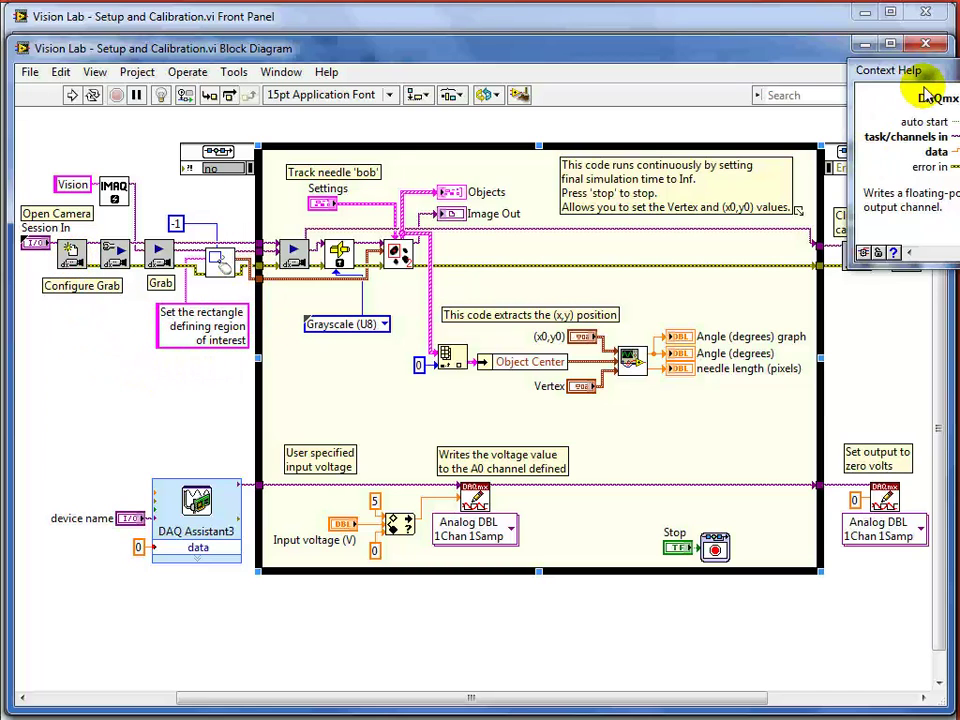
# Bring Context Help back into view and read the help for IMAQ Select Rectangle, DAQmx Write and DAQ Assistant3.
pyautogui.moveTo(909, 68); pyautogui.dragTo(623, 100)
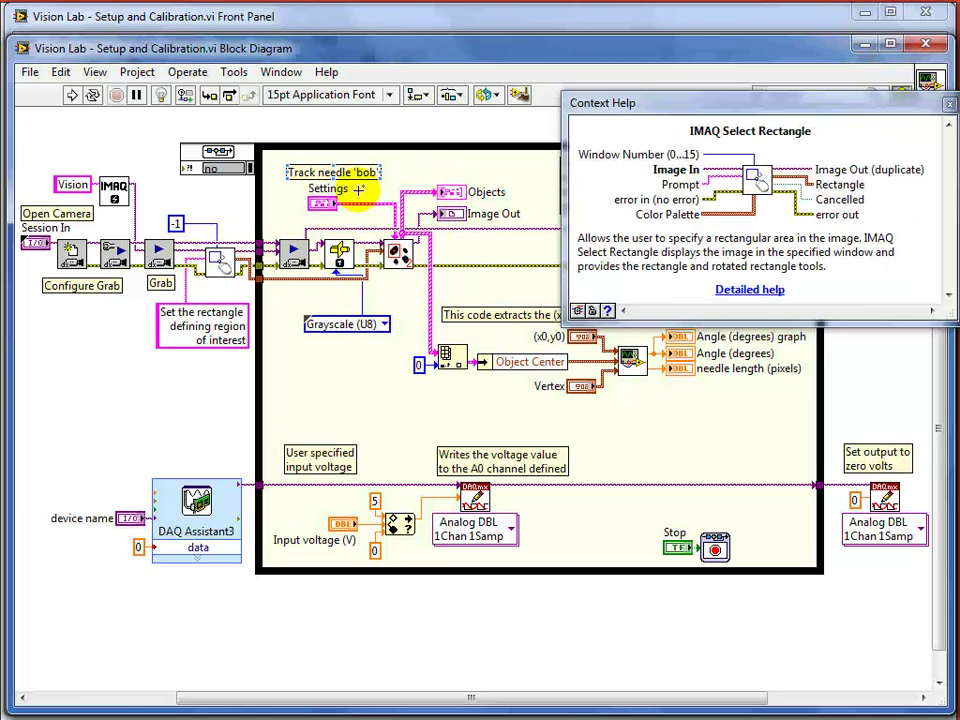
pyautogui.click(476, 470)
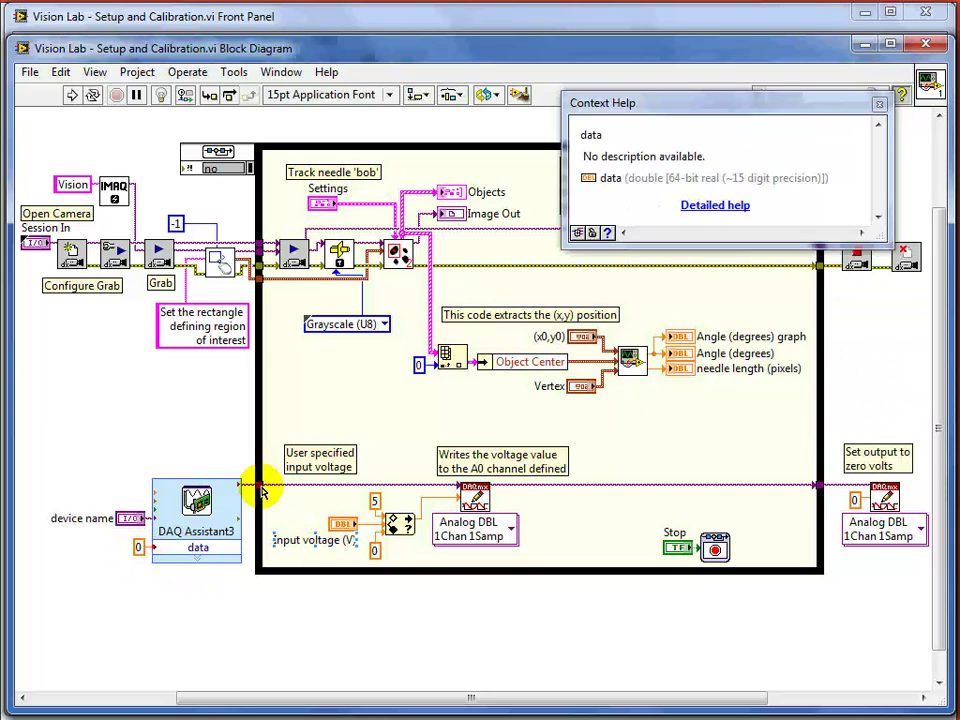
pyautogui.click(465, 460)
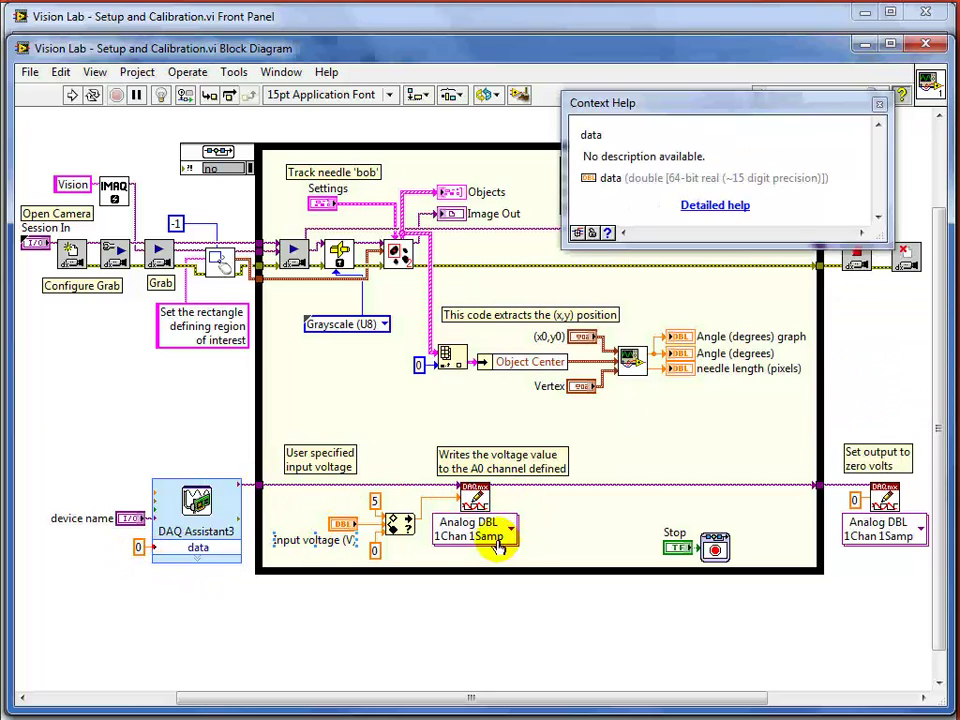
pyautogui.click(320, 542)
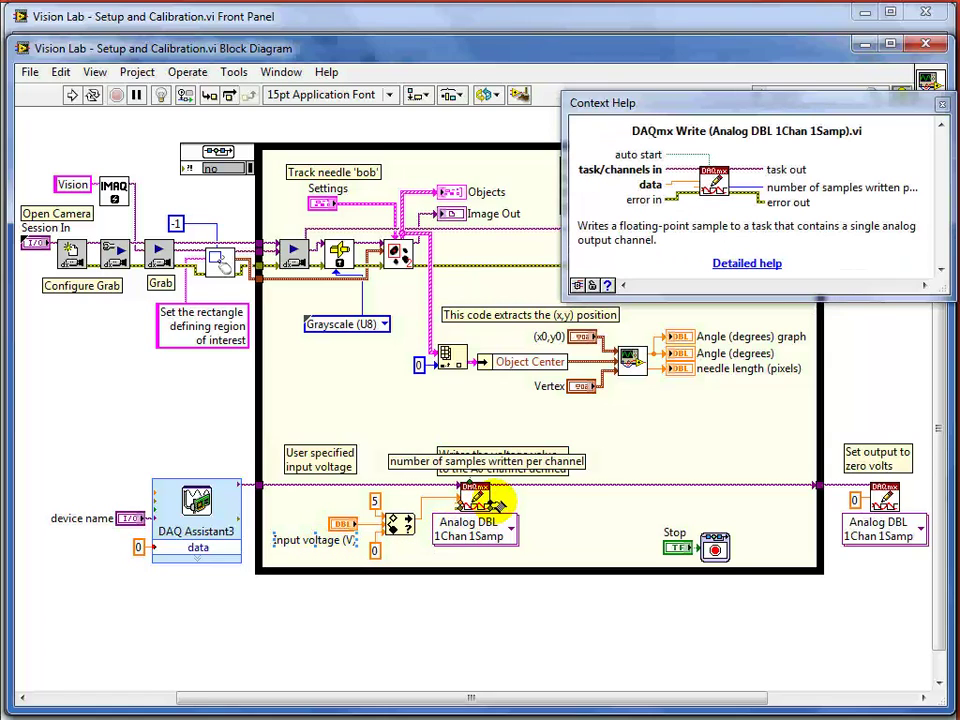
pyautogui.click(163, 550)
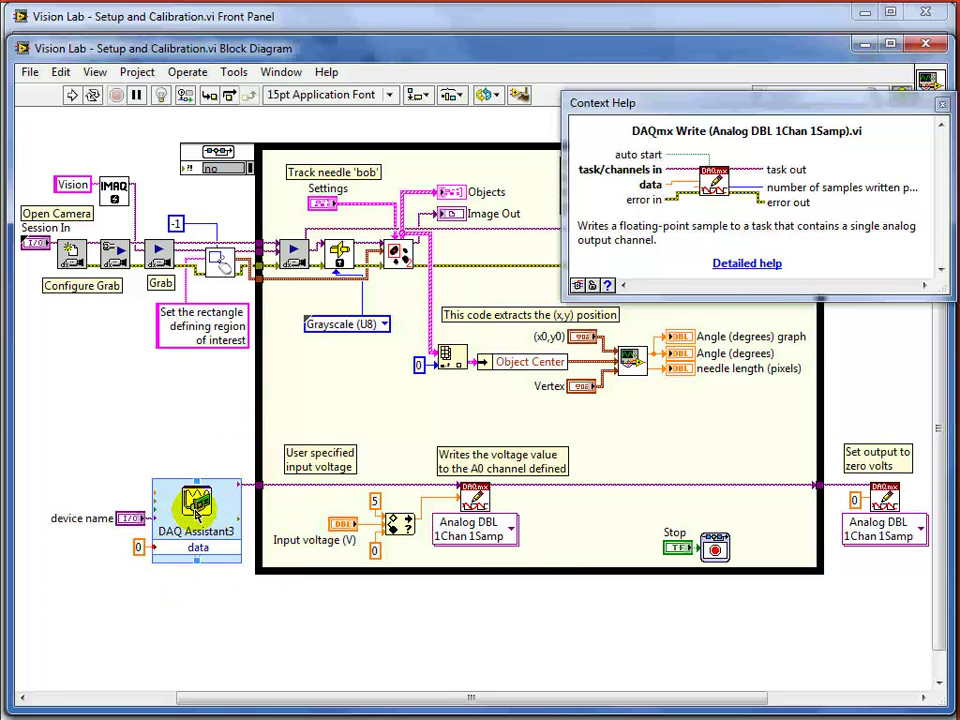
pyautogui.moveTo(190, 510)
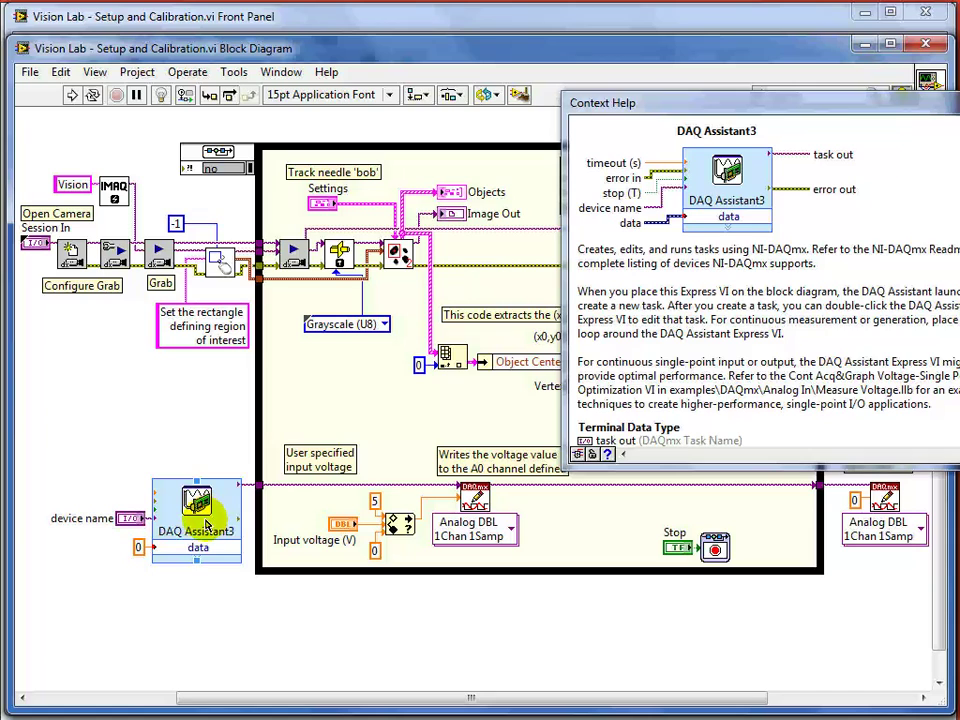
# Move Context Help off the diagram, close it, and examine the camera-closing and zero-volt output code after the loop.
pyautogui.moveTo(750, 100); pyautogui.dragTo(945, 34)
pyautogui.click(515, 308)
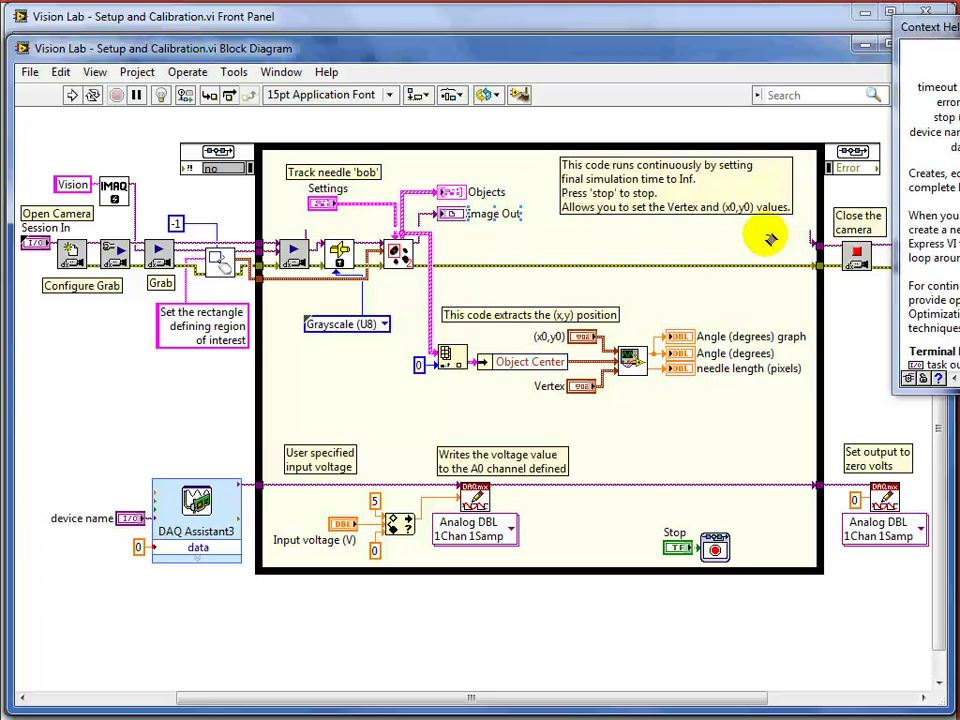
pyautogui.hotkey('ctrl', 'h')
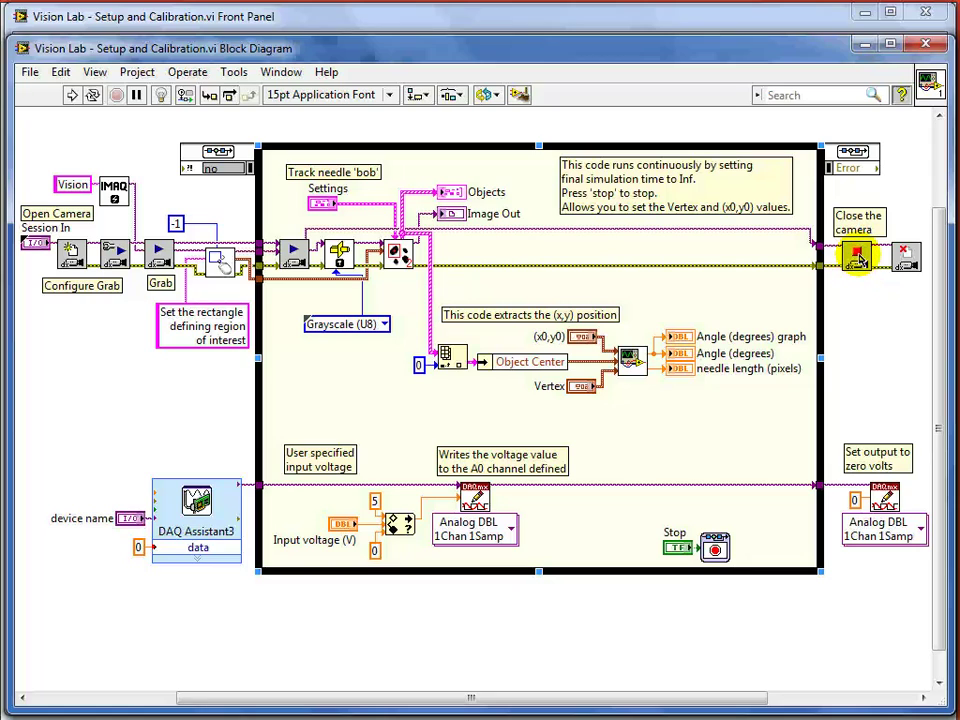
pyautogui.click(878, 460)
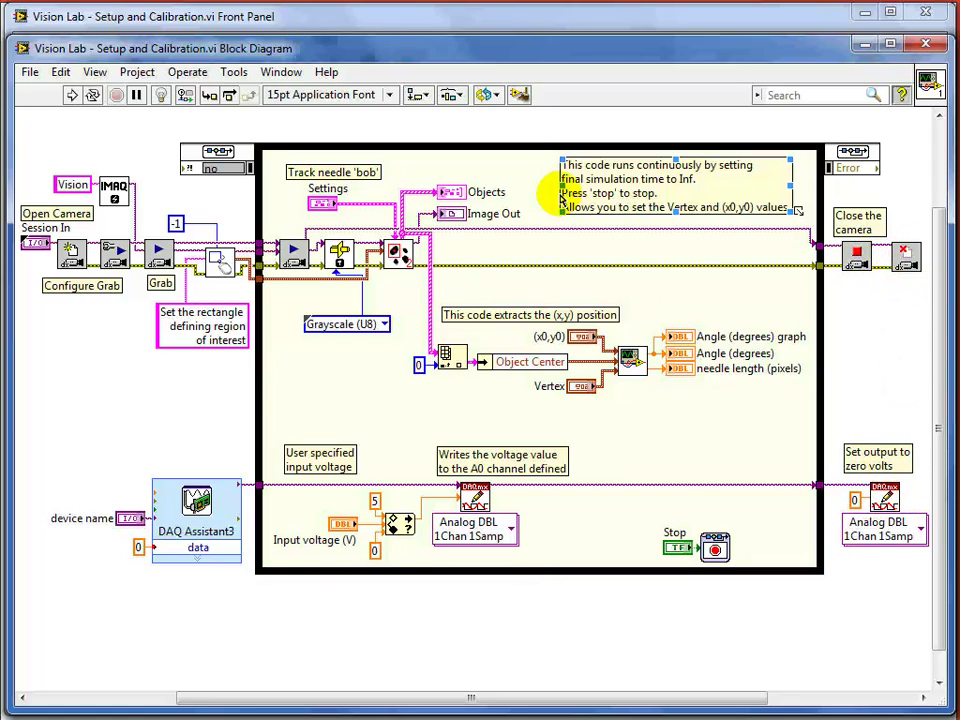
# Review the Control & Simulation Loop's simulation time, ODE solver and step size in Configure Simulation Parameters, then close the dialog.
pyautogui.click(495, 150)
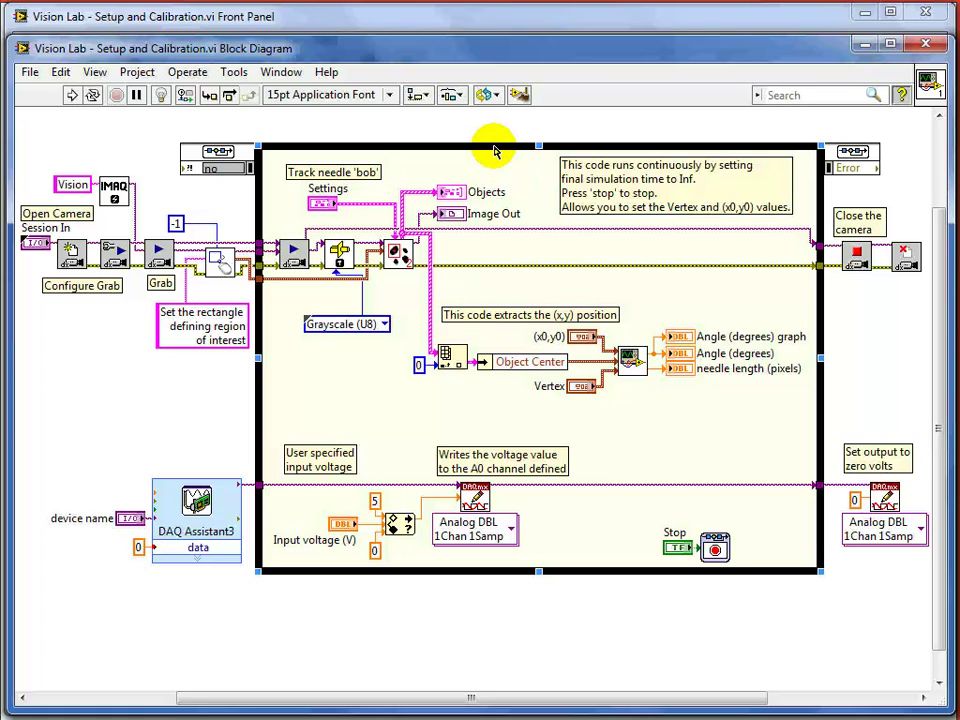
pyautogui.rightClick(495, 150)
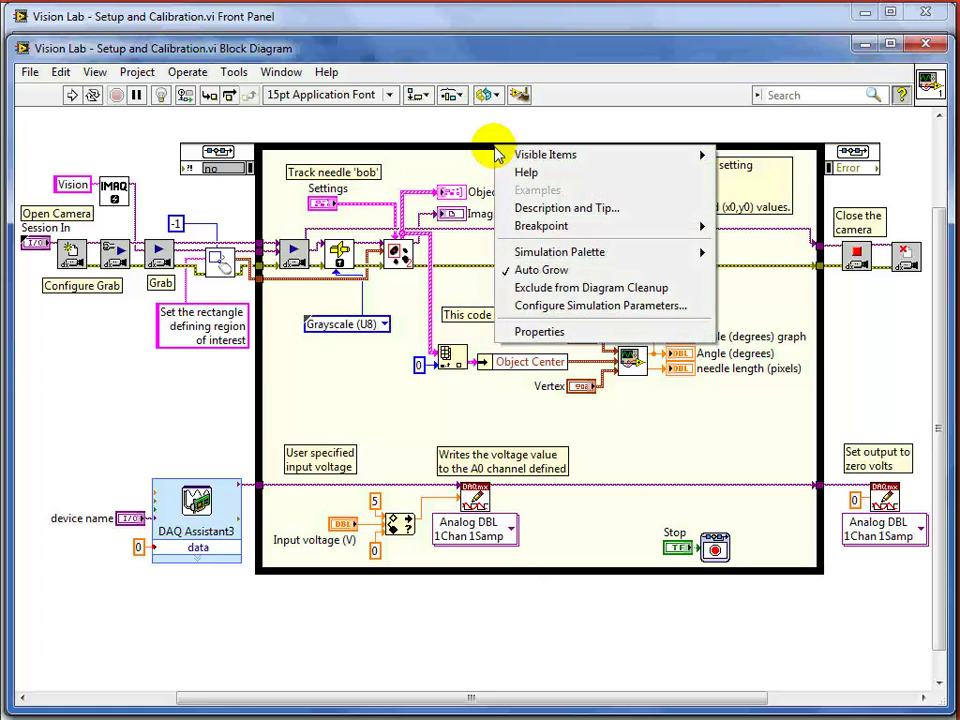
pyautogui.click(531, 308)
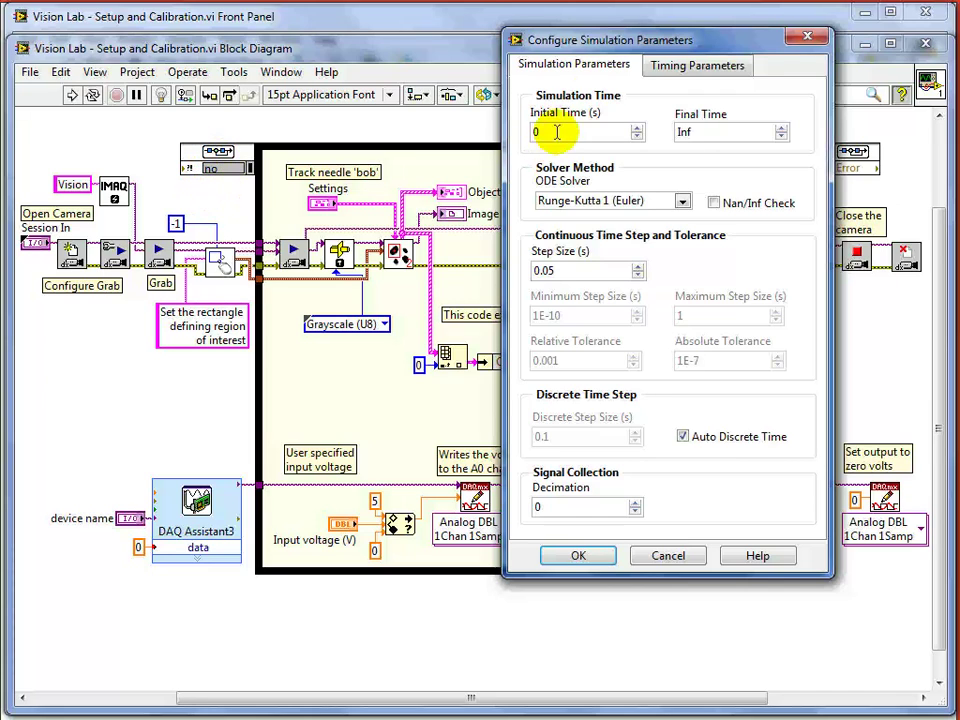
pyautogui.moveTo(600, 39); pyautogui.dragTo(516, 52)
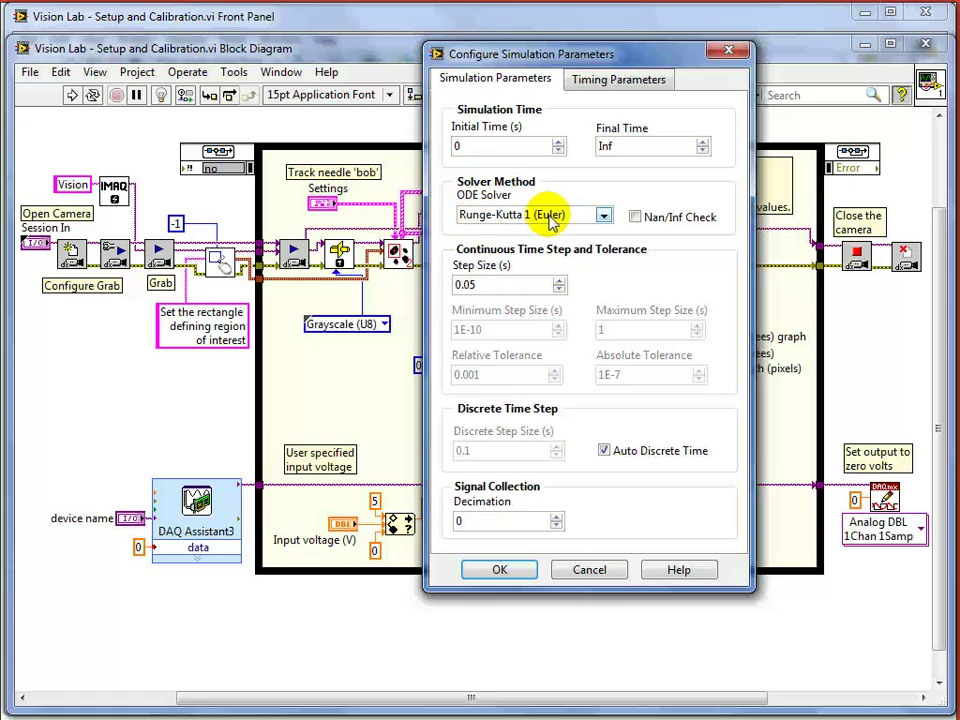
pyautogui.click(728, 56)
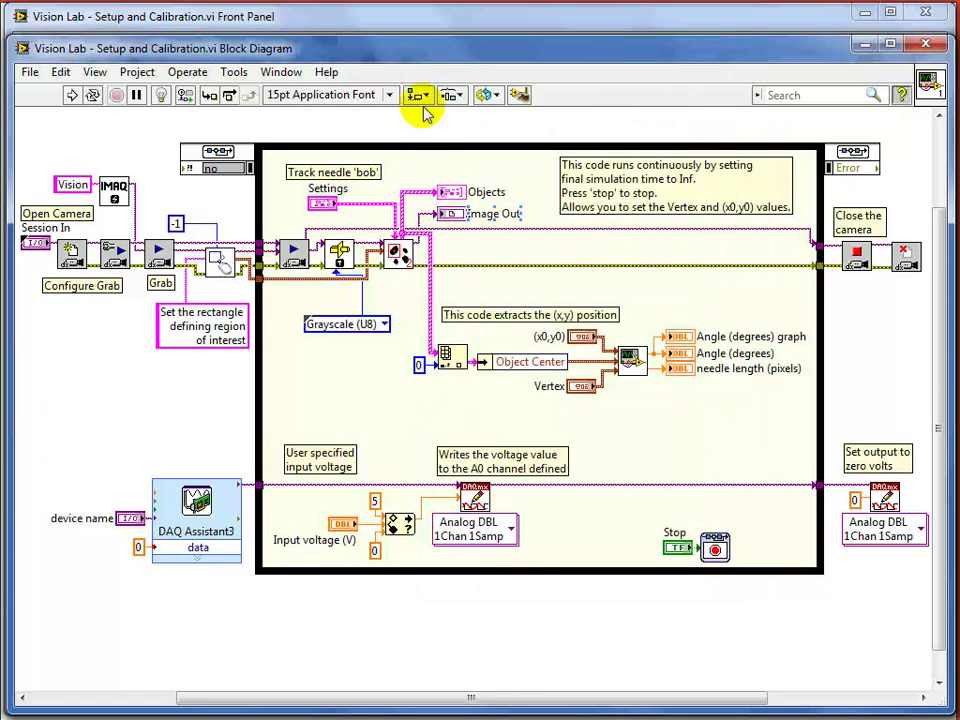
# Examine the simulation loop's stop code, the continuous-run comment and the comment describing the (x,y) position extraction.
pyautogui.click(726, 553)
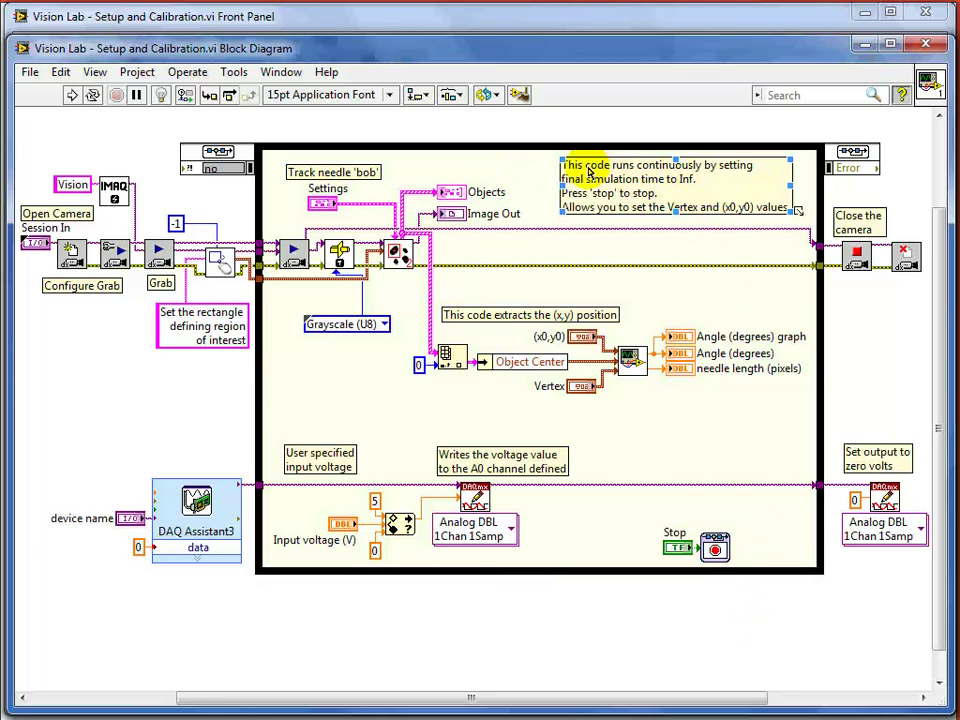
pyautogui.click(876, 459)
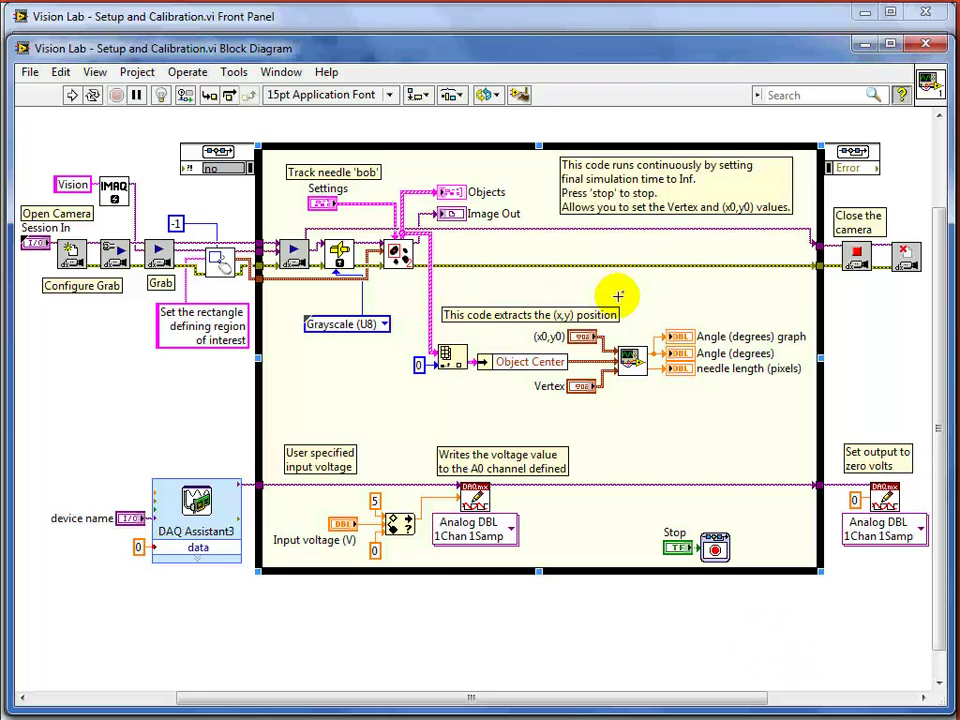
pyautogui.click(491, 313)
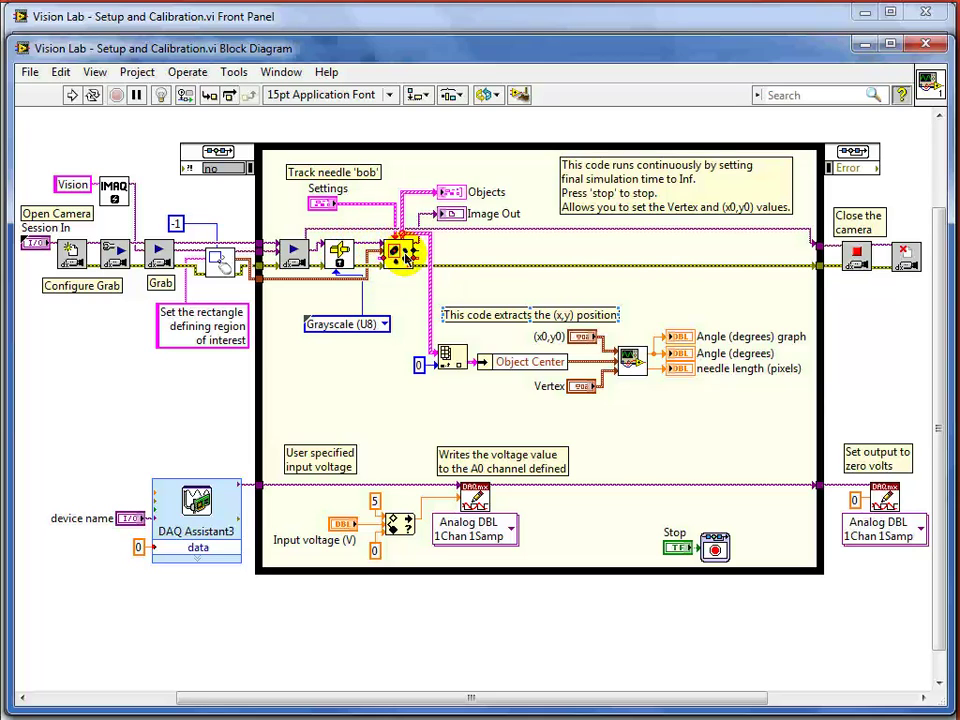
# Show Context Help over the diagram and read the help for the Object Info wire and the Object Center unbundle function.
pyautogui.hotkey('ctrl', 'h')
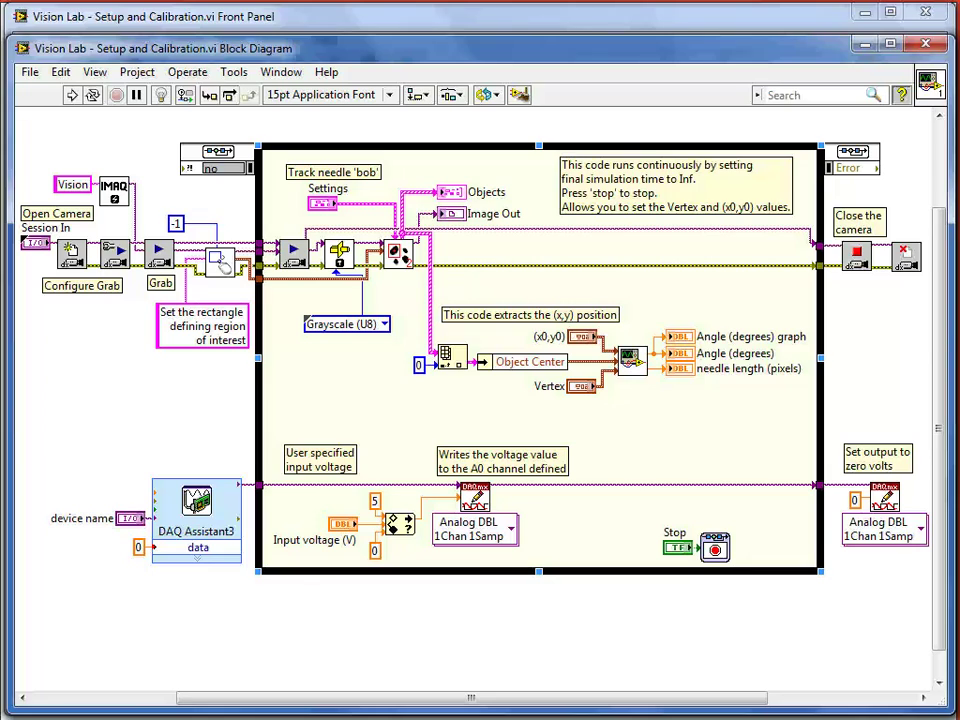
pyautogui.moveTo(958, 92); pyautogui.dragTo(697, 96)
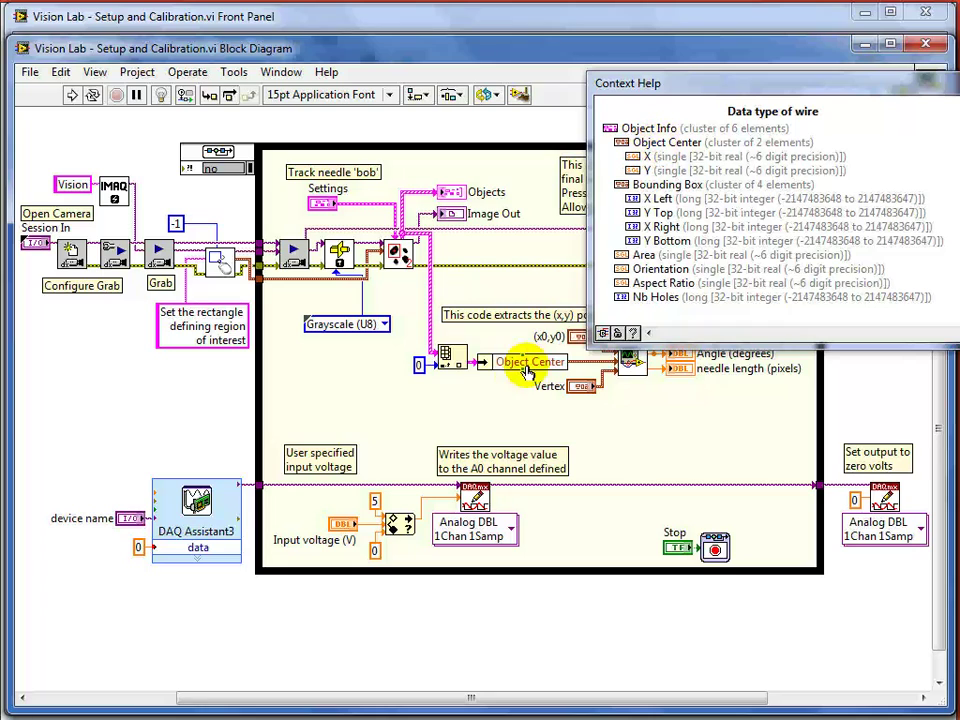
pyautogui.moveTo(513, 368)
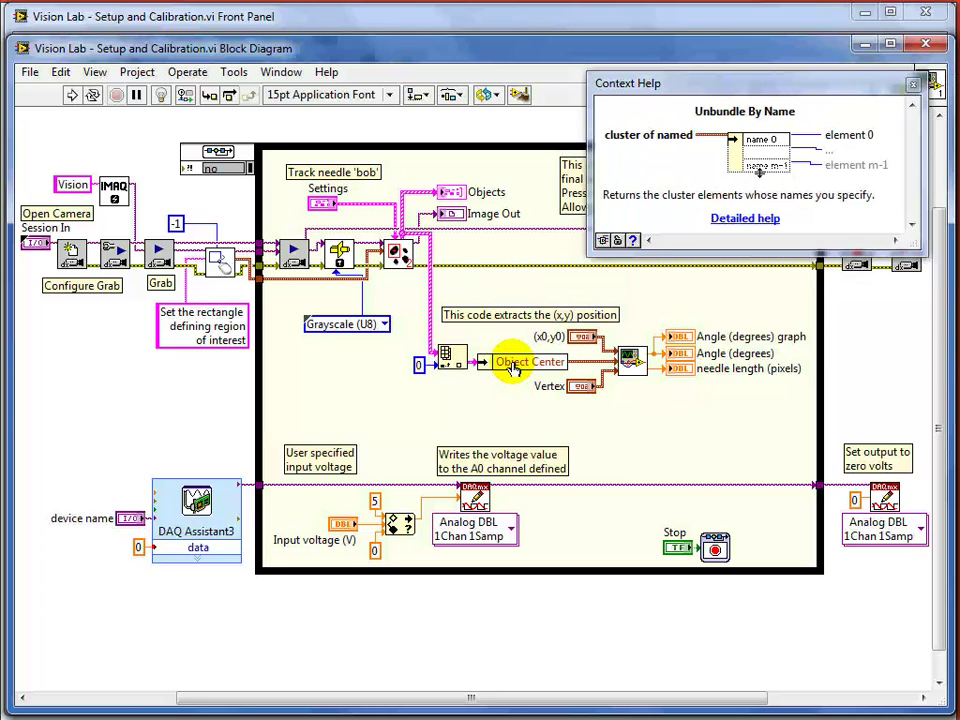
# Locate Unbundle By Name among the Cluster, Class, & Variant functions, then dismiss the palette without placing it.
pyautogui.rightClick(460, 393)
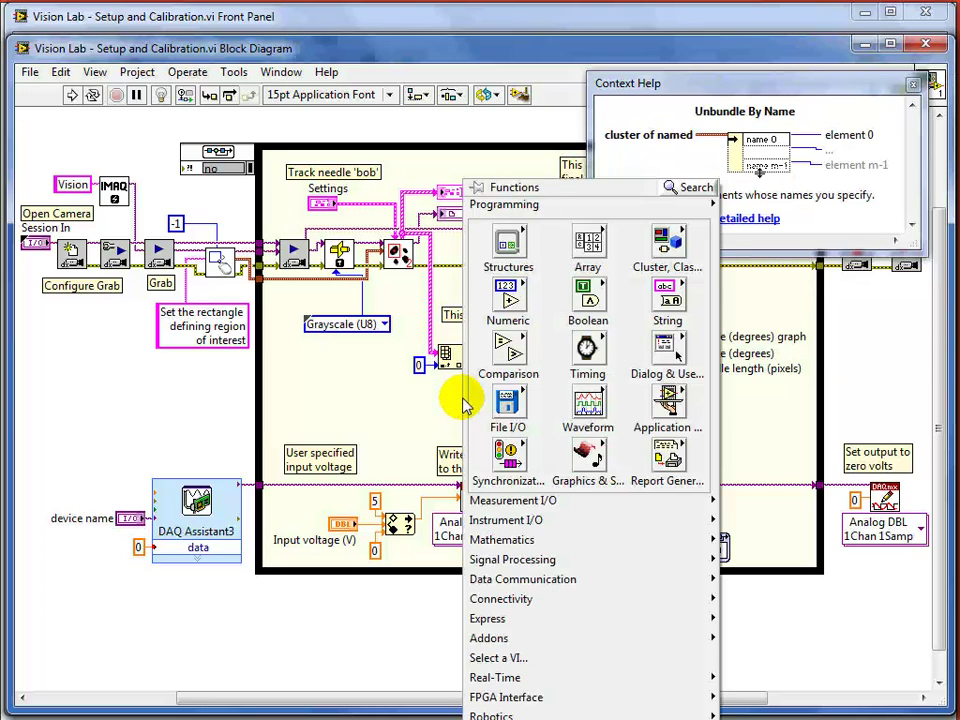
pyautogui.moveTo(668, 250)
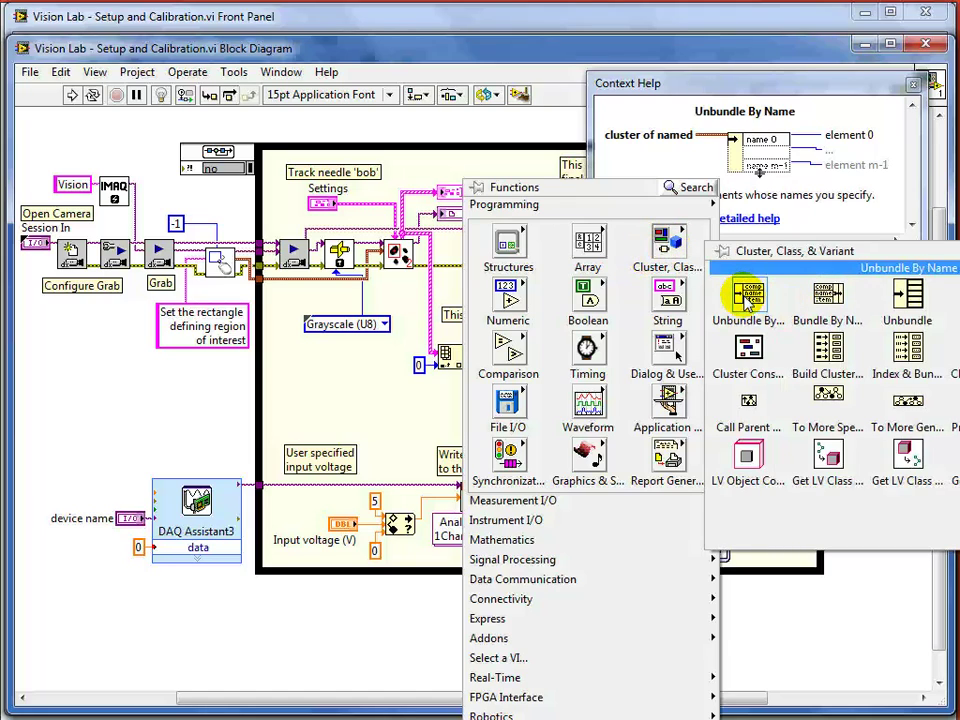
pyautogui.click(408, 412)
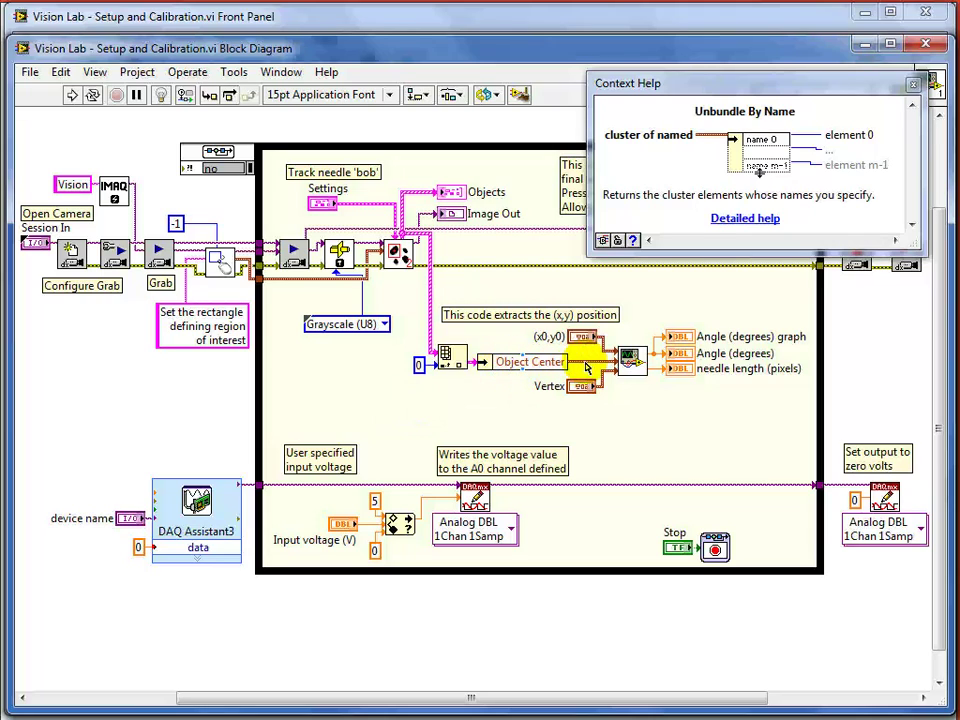
# Read the help for the Object Center wire and find_angle.vi, then move Context Help off the diagram.
pyautogui.moveTo(588, 366)
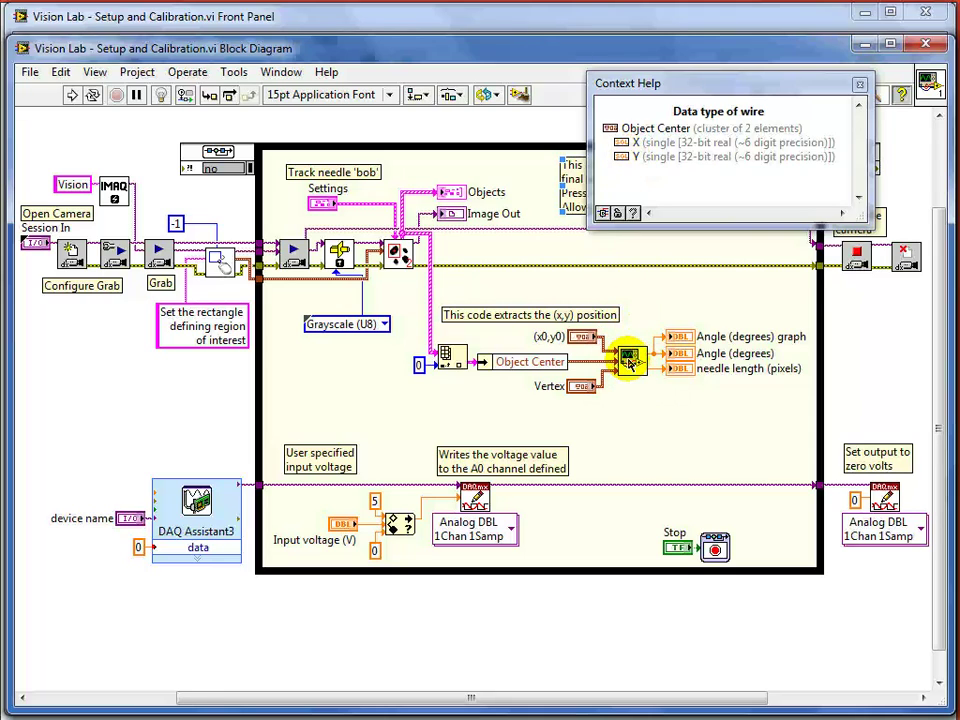
pyautogui.moveTo(630, 364)
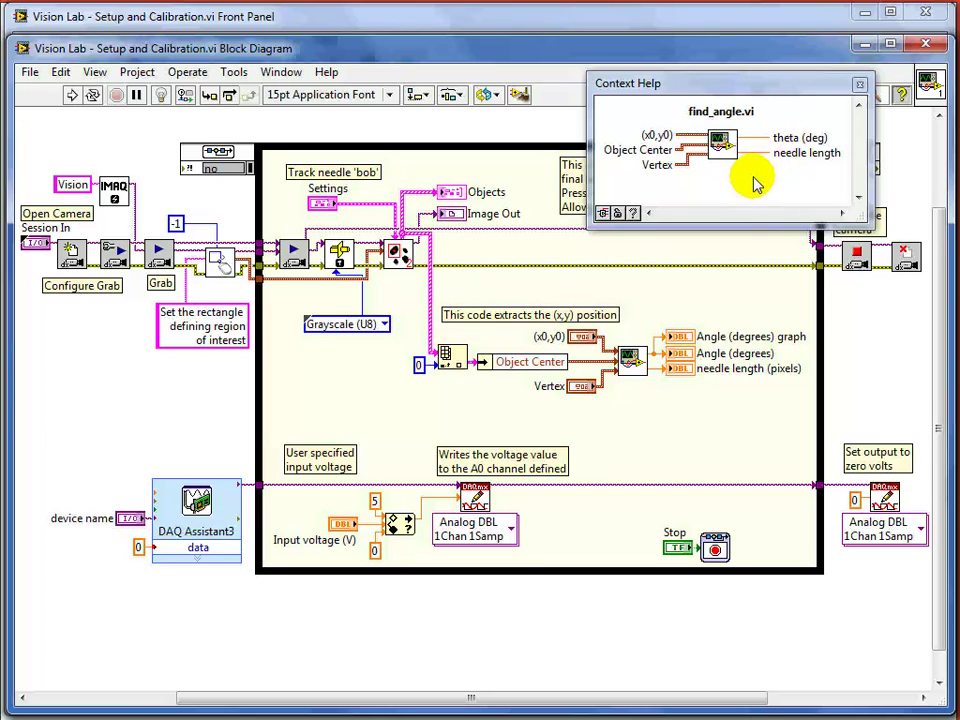
pyautogui.moveTo(805, 88); pyautogui.dragTo(959, 69)
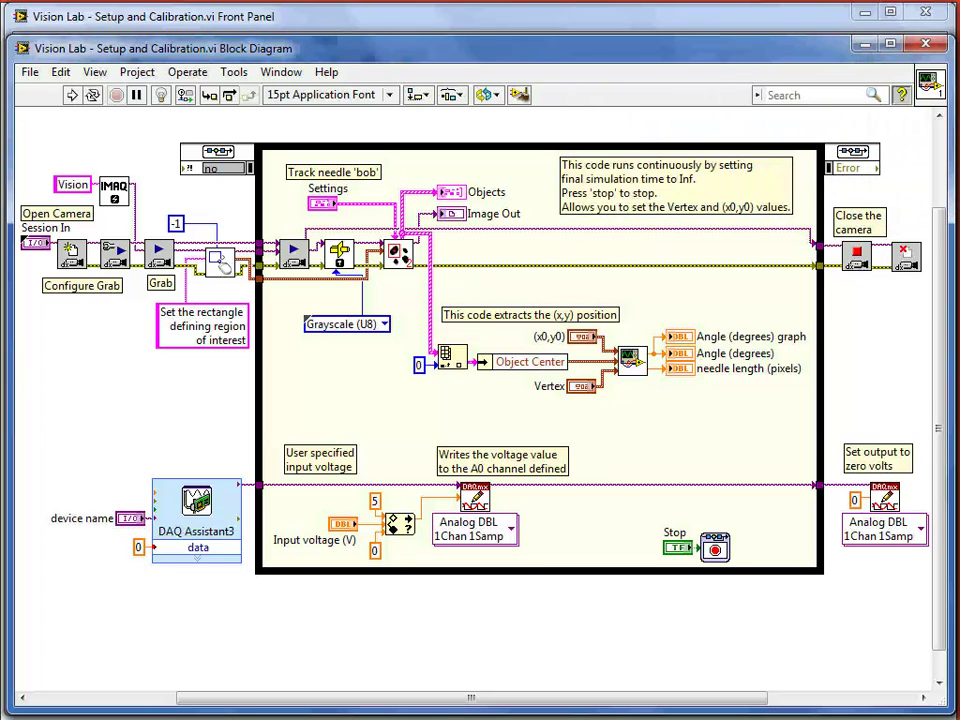
# Run the VI from its front panel and accept a region-of-interest rectangle enclosing the needle bob's sweep above the meter.
pyautogui.click(603, 19)
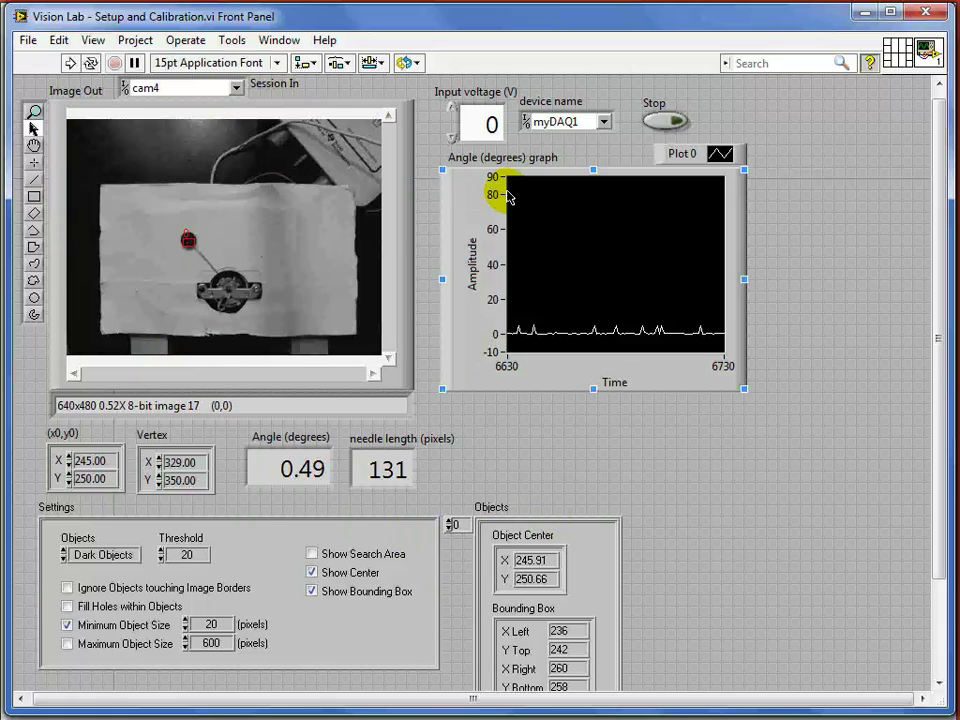
pyautogui.click(70, 64)
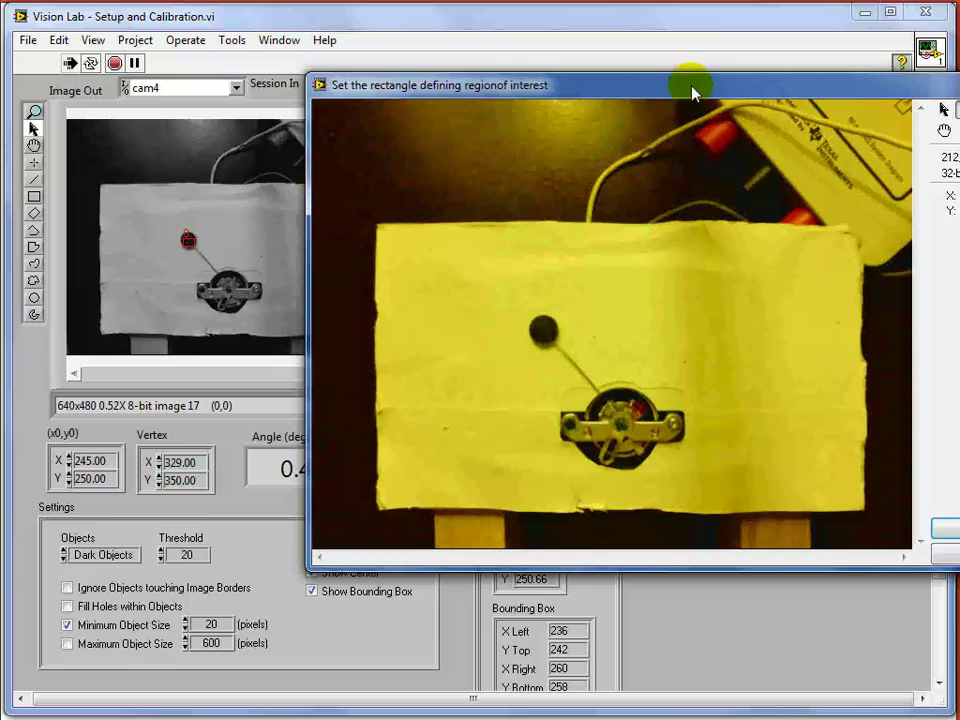
pyautogui.moveTo(392, 88); pyautogui.dragTo(237, 30)
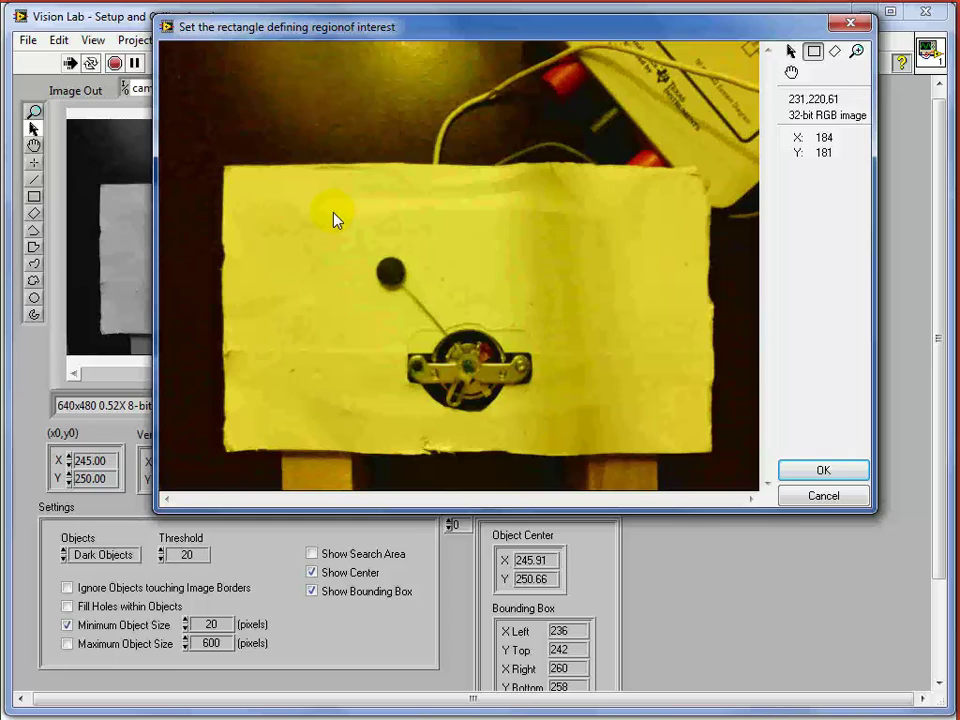
pyautogui.moveTo(337, 220); pyautogui.dragTo(621, 328)
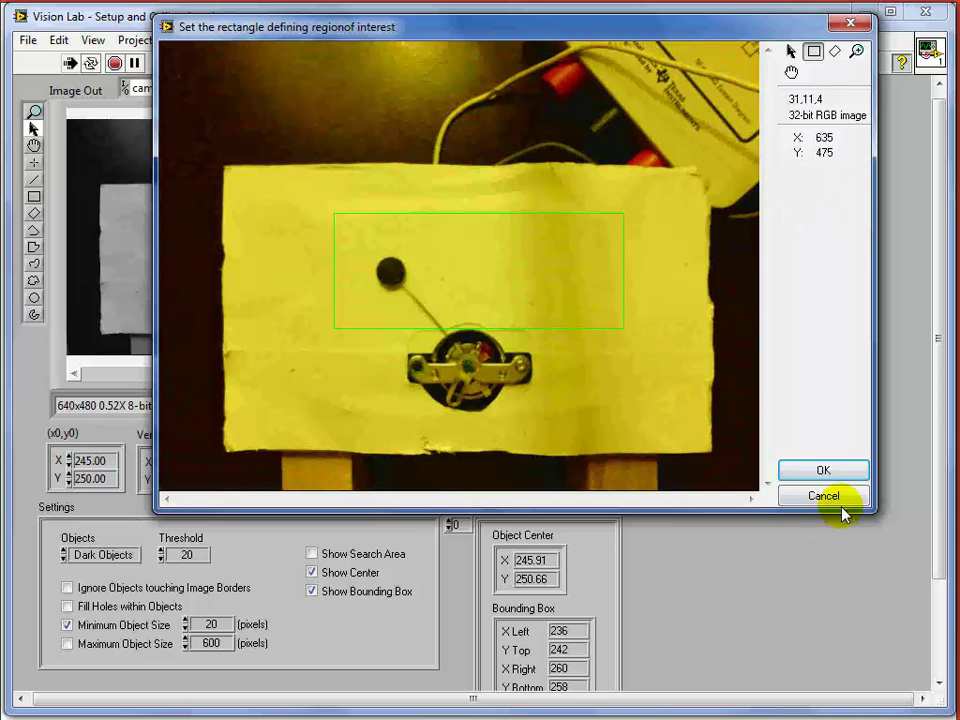
pyautogui.click(842, 476)
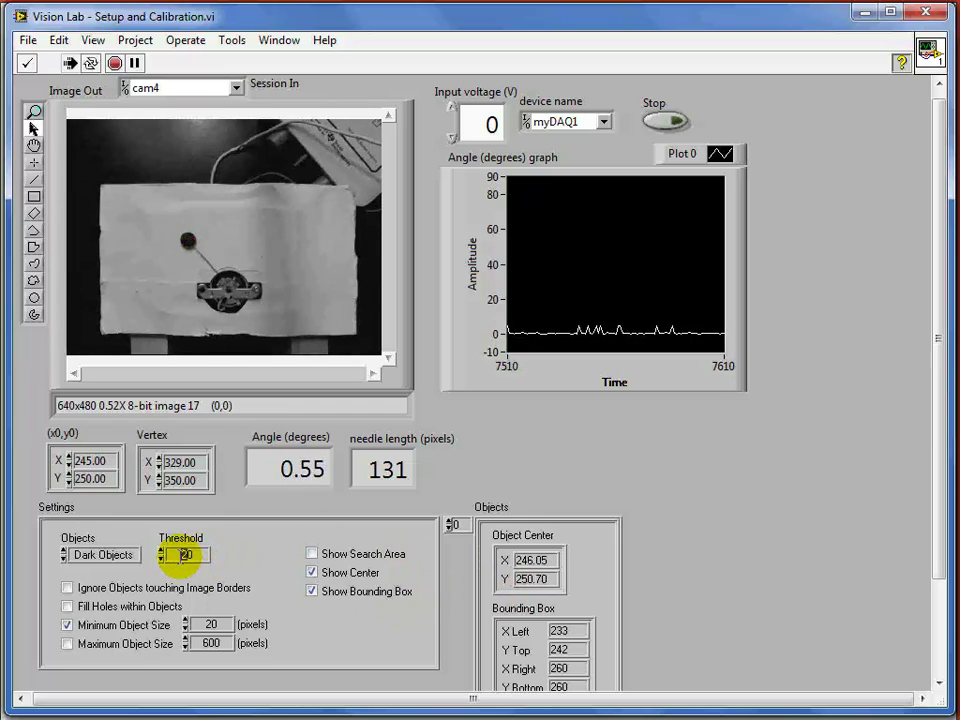
# Set the object detection Threshold to 50 and the (x0,y0) reference point to X 246 and Y 245.
pyautogui.press('Return')
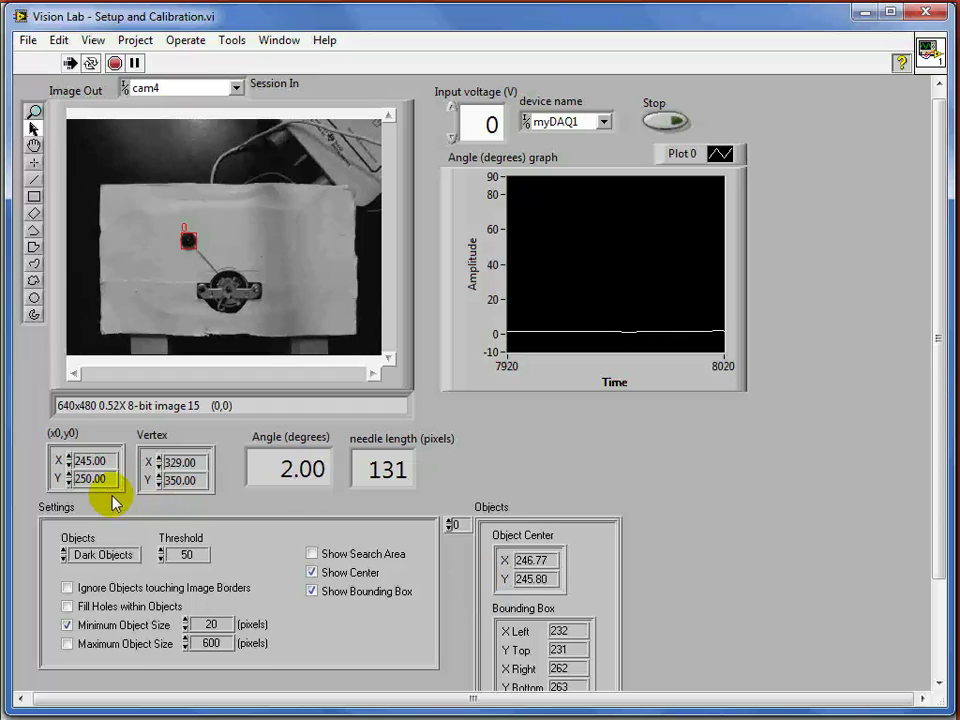
pyautogui.moveTo(95, 478); pyautogui.dragTo(76, 487)
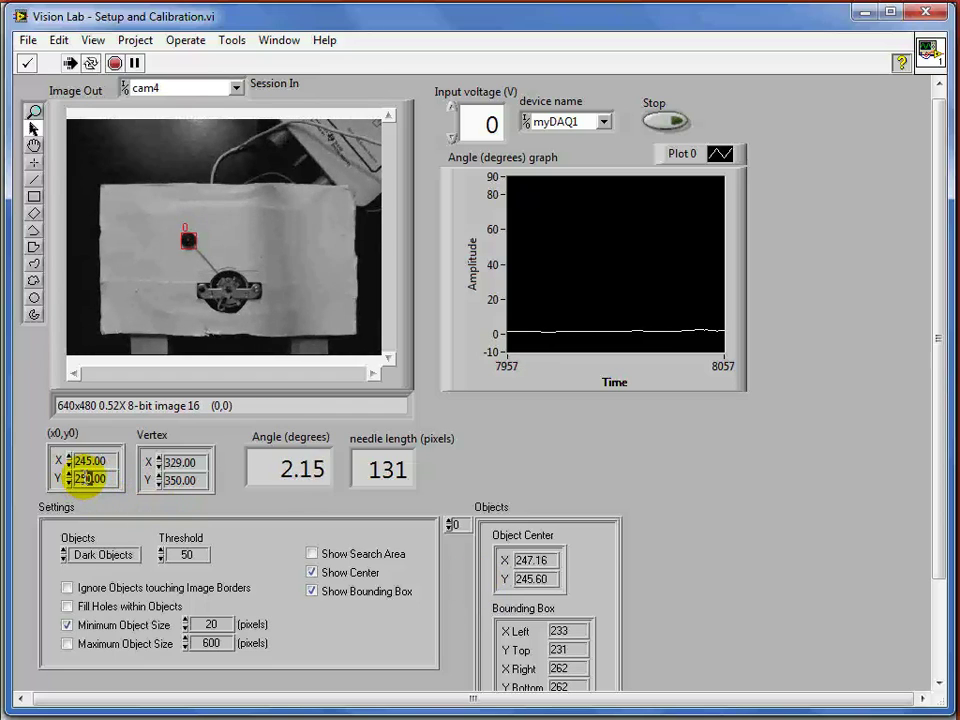
pyautogui.write('24')
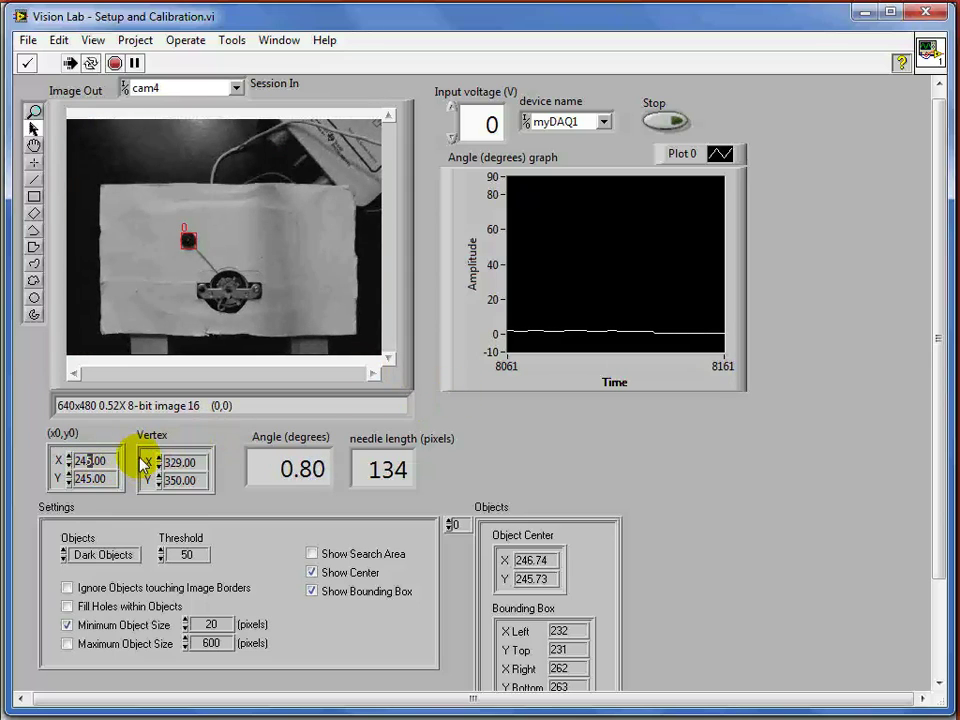
pyautogui.write('5')
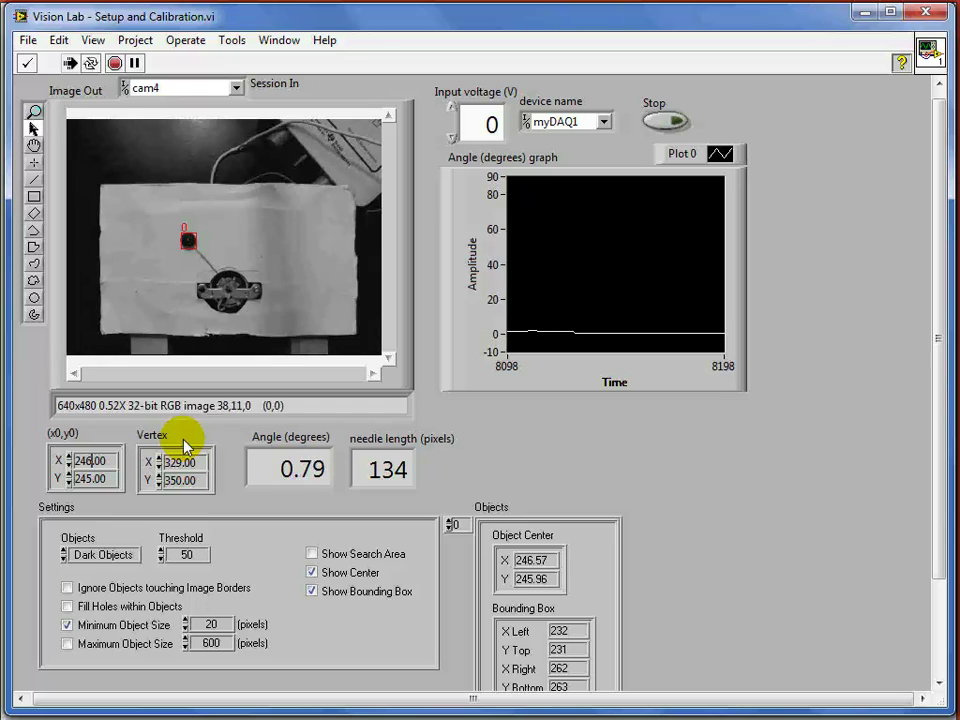
pyautogui.press('Return')
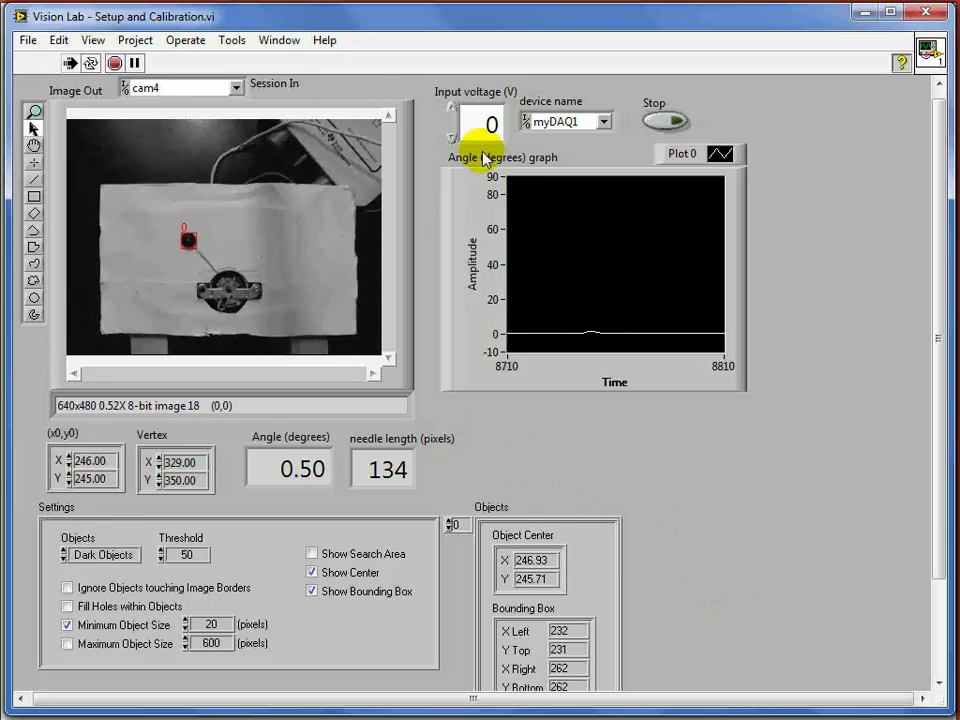
# Apply input voltages of 1, 2, 3, 4 and 5 V in turn to step the meter needle through its range.
pyautogui.doubleClick(495, 122)
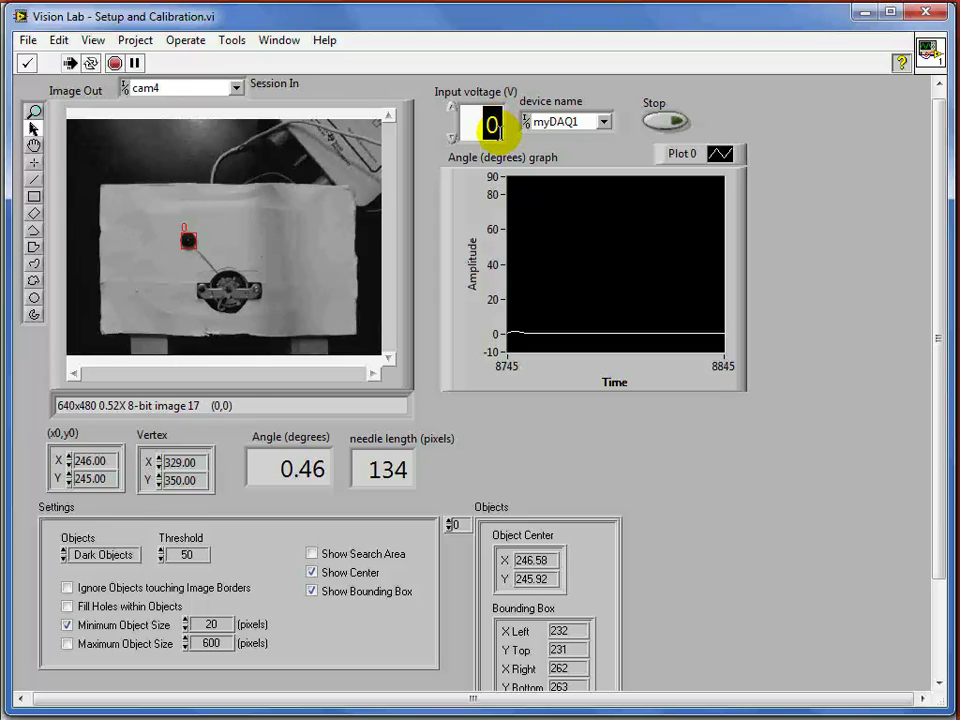
pyautogui.write('1')
pyautogui.press('Return')
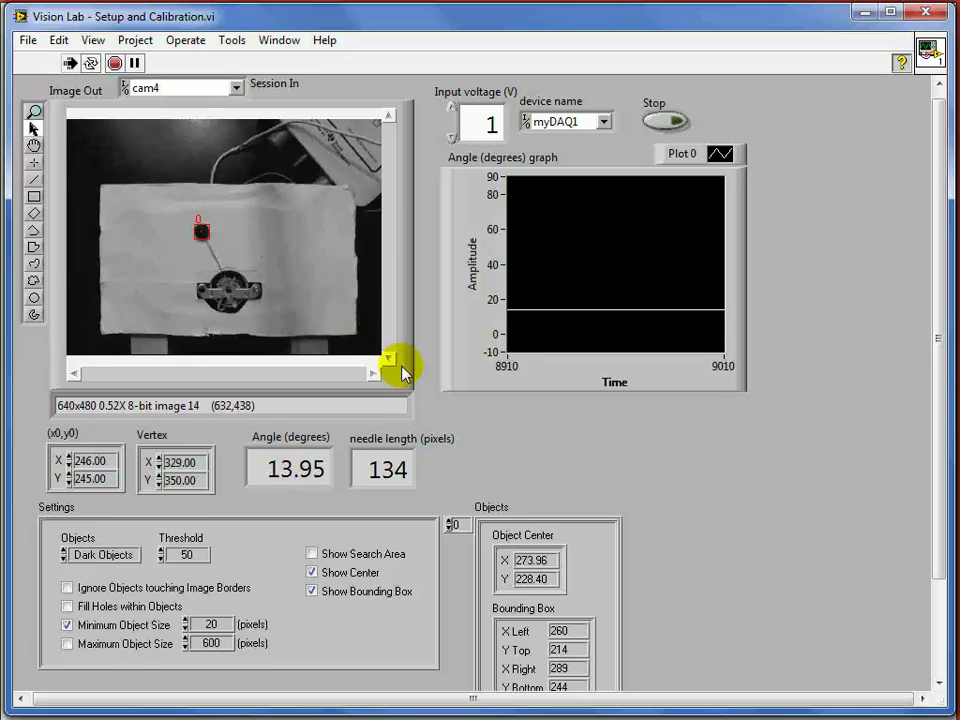
pyautogui.doubleClick(489, 120)
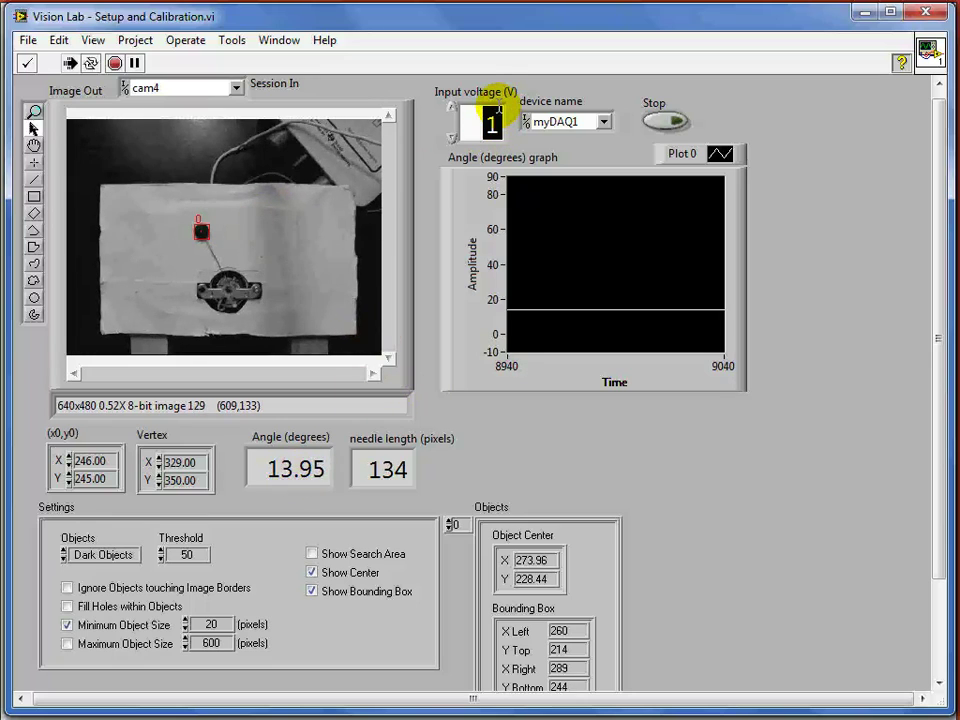
pyautogui.write('2')
pyautogui.press('Return')
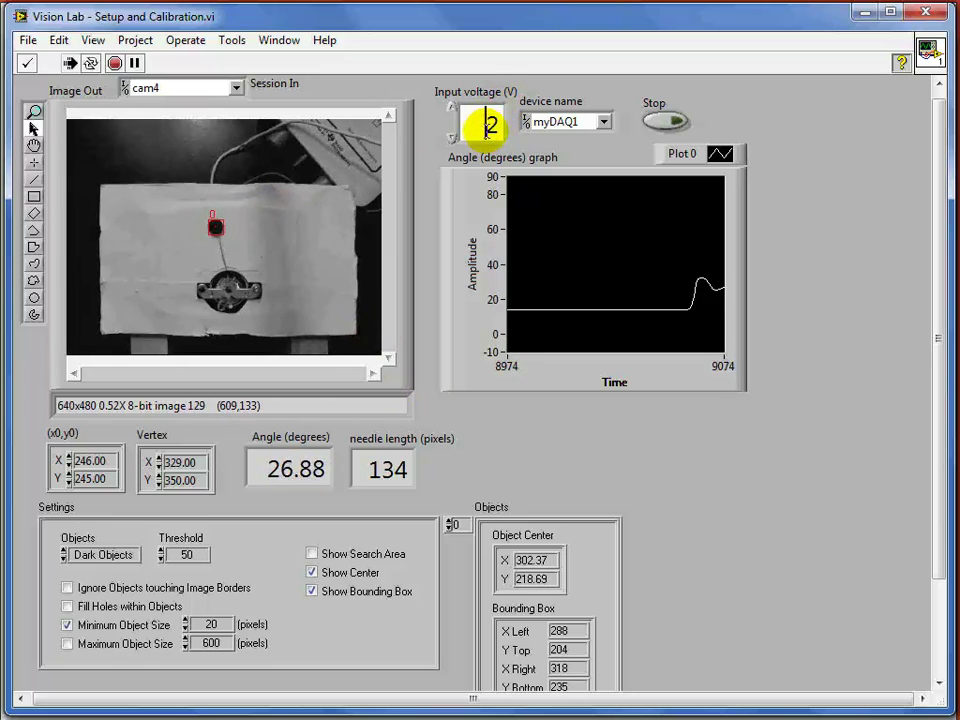
pyautogui.write('3')
pyautogui.press('Return')
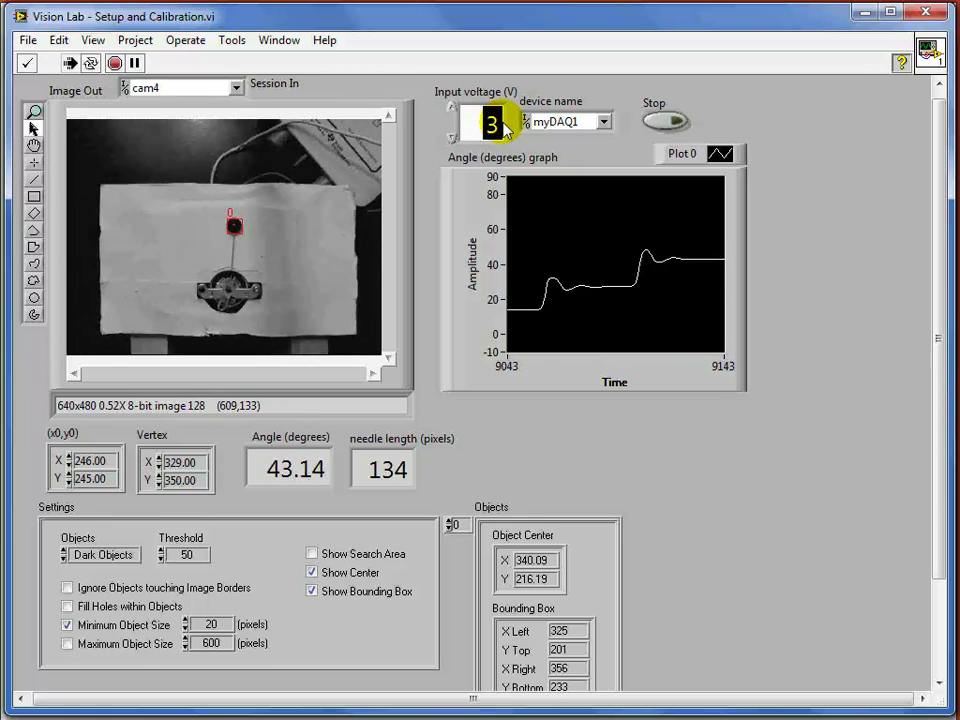
pyautogui.write('4')
pyautogui.press('Return')
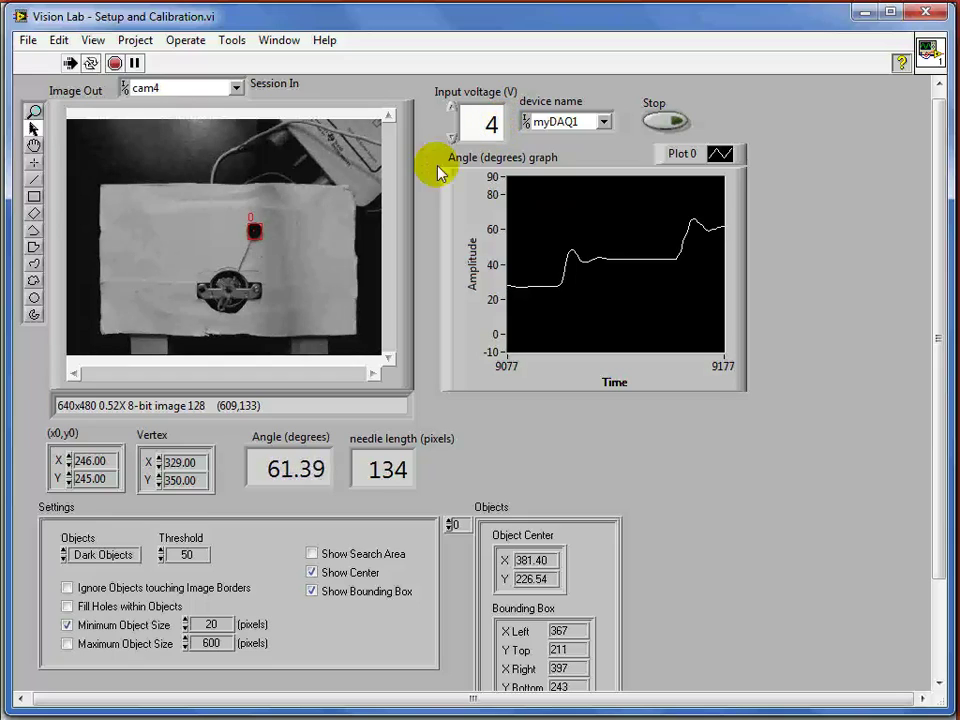
pyautogui.doubleClick(488, 123)
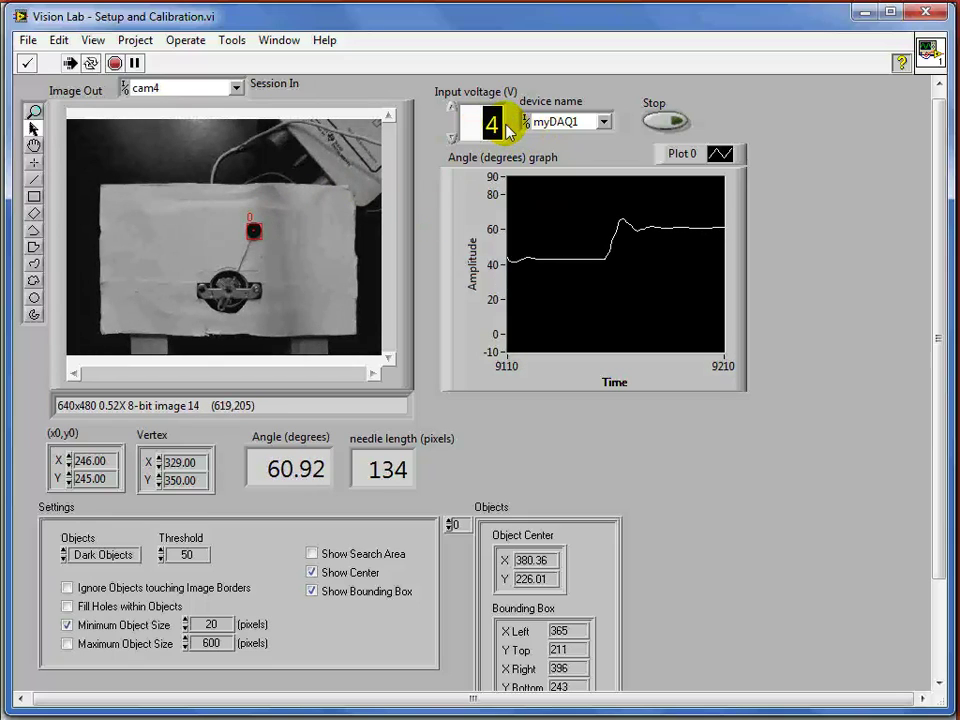
pyautogui.write('5')
pyautogui.press('Return')
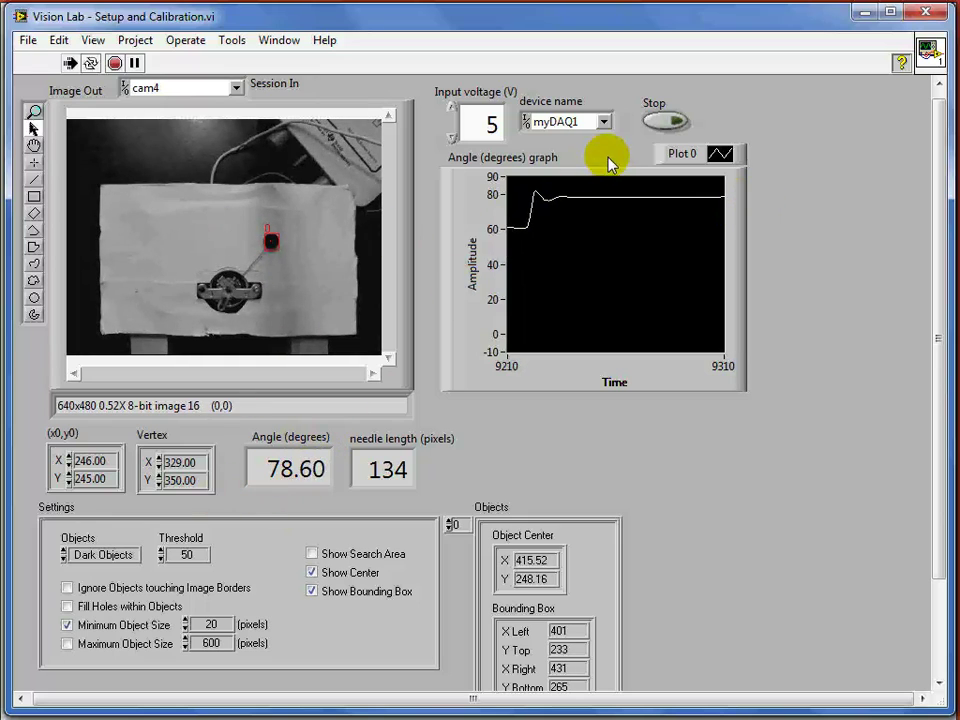
# Set the input voltage back to 0 V and stop the running VI.
pyautogui.doubleClick(492, 120)
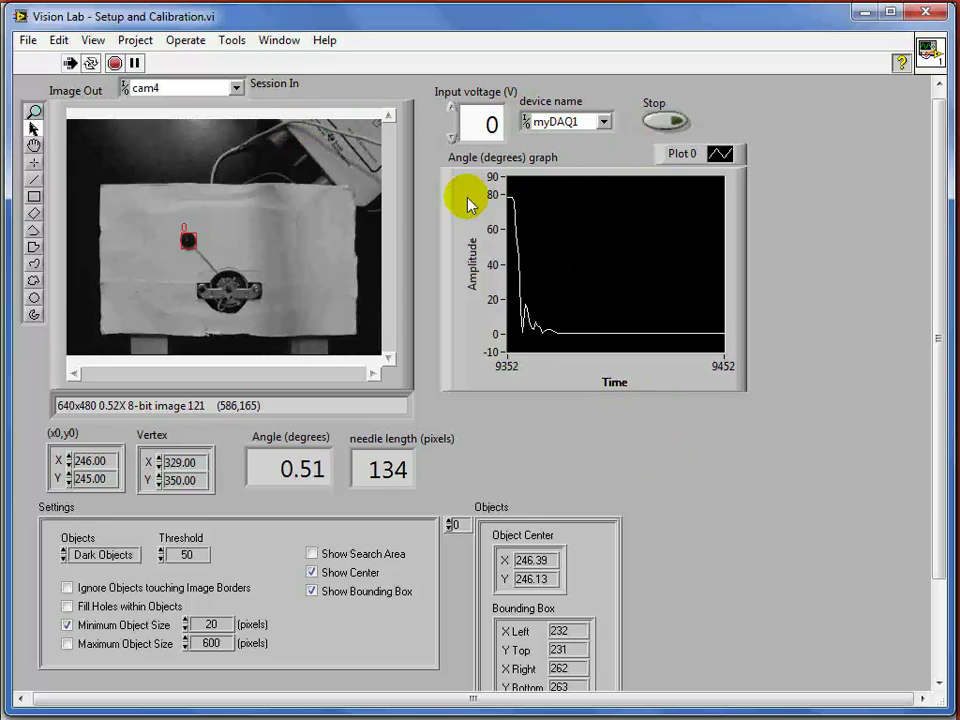
pyautogui.click(665, 122)
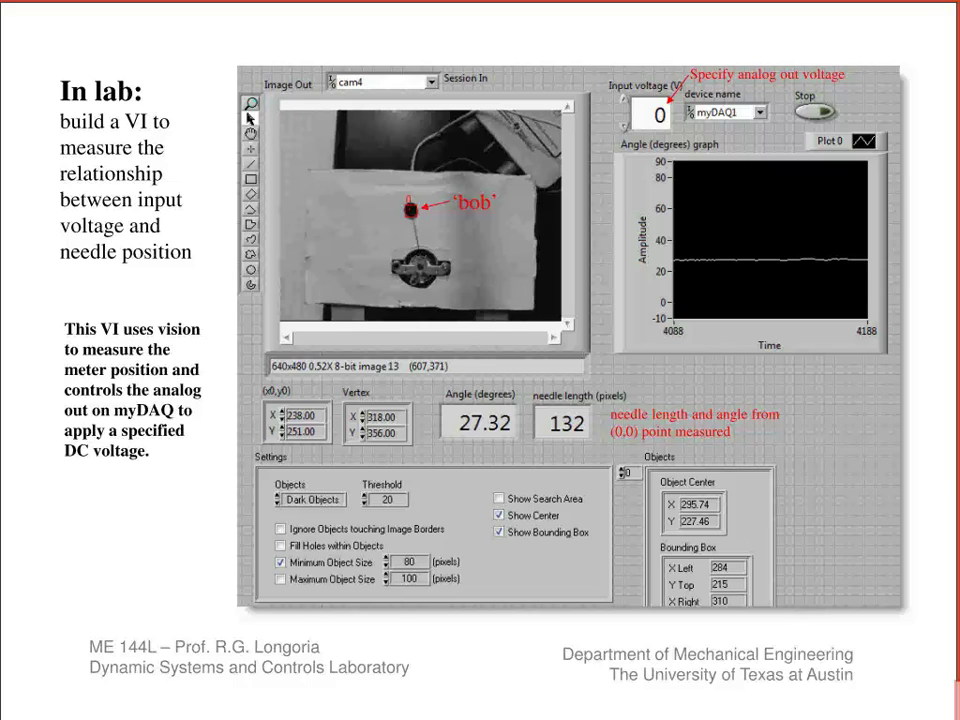
pyautogui.press('Right')
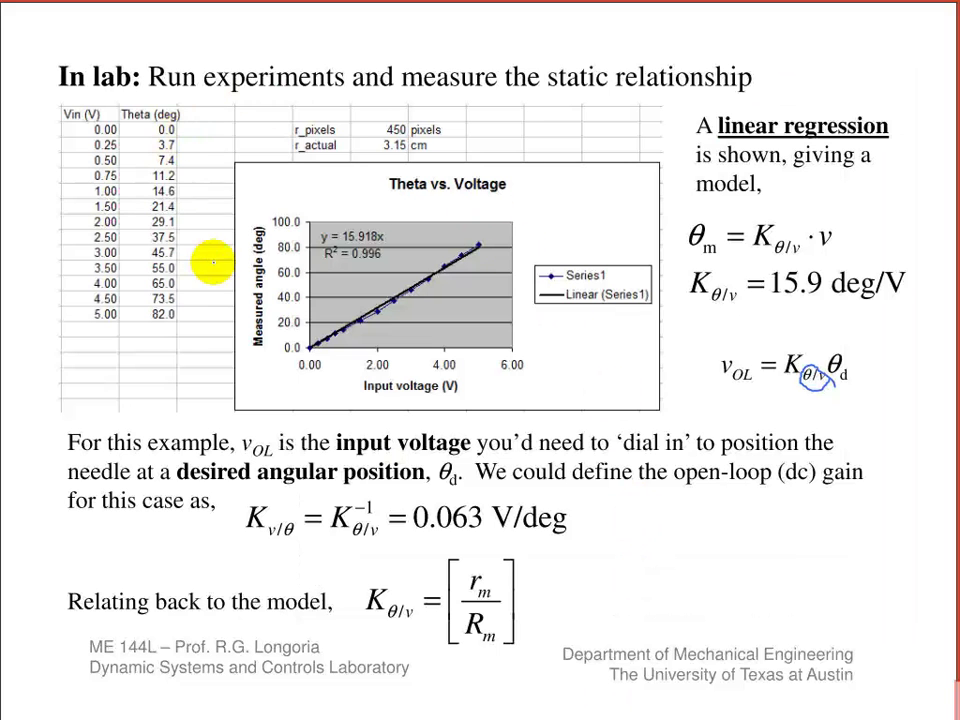